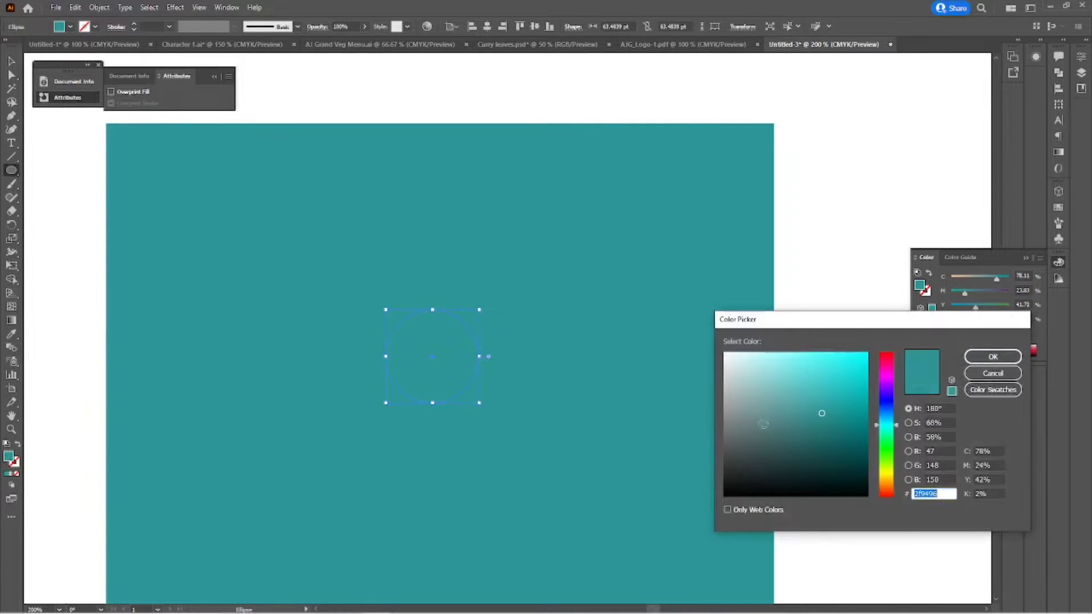
# Step: Fill the face circle with a light teal colour
pyautogui.click(991, 356)
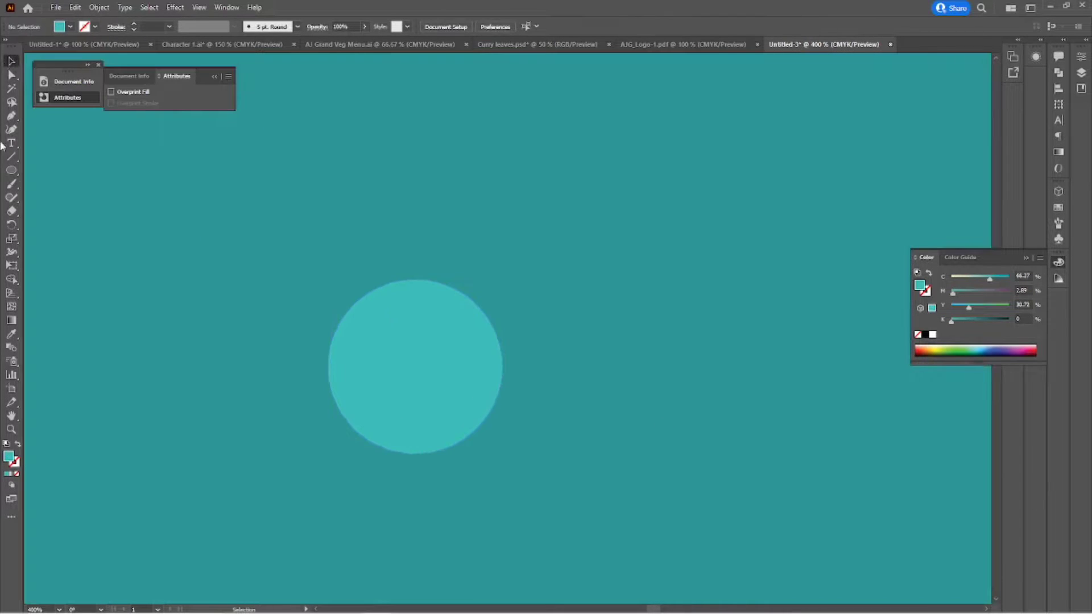
# Step: Pen-draw a closed dark-teal hair shape over the face's top and left, with a long lower lobe
pyautogui.click(464, 233)
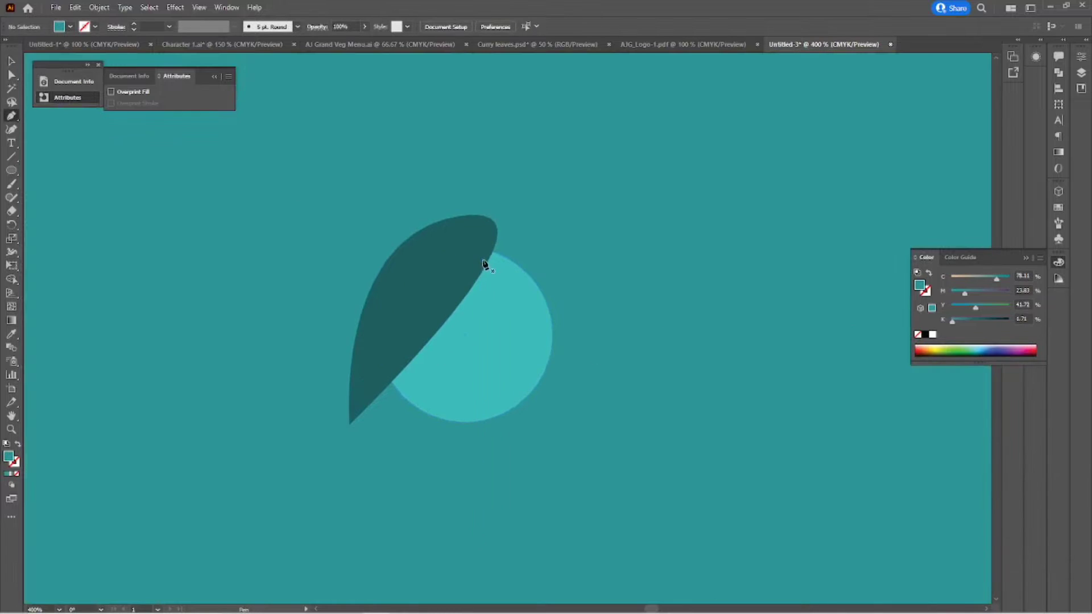
pyautogui.click(484, 264)
pyautogui.moveTo(536, 307); pyautogui.dragTo(569, 324)
pyautogui.moveTo(479, 222); pyautogui.dragTo(569, 243)
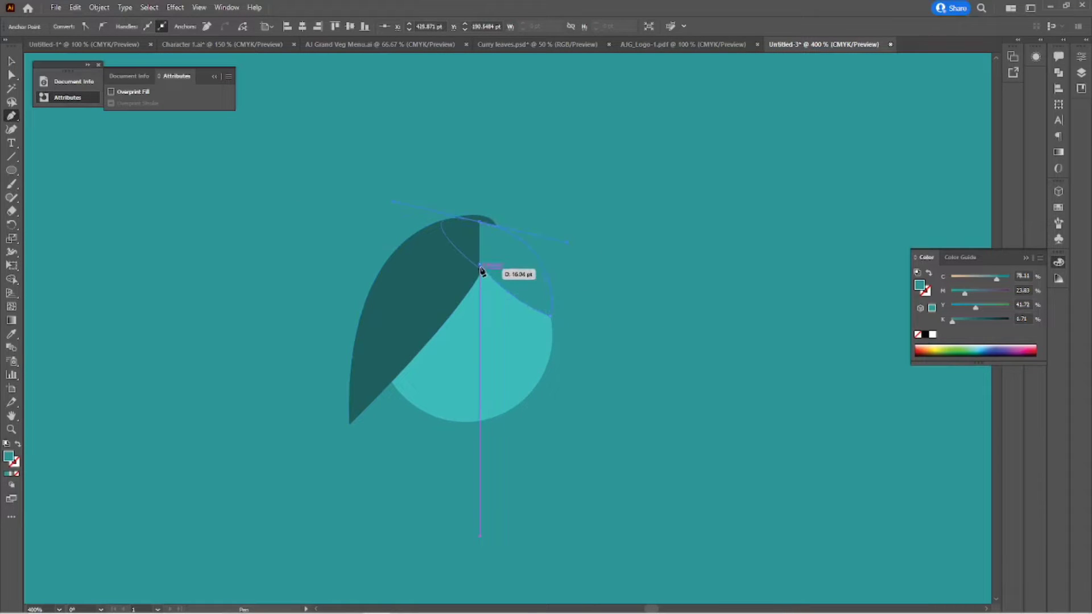
pyautogui.scroll(-2, 557, 349)
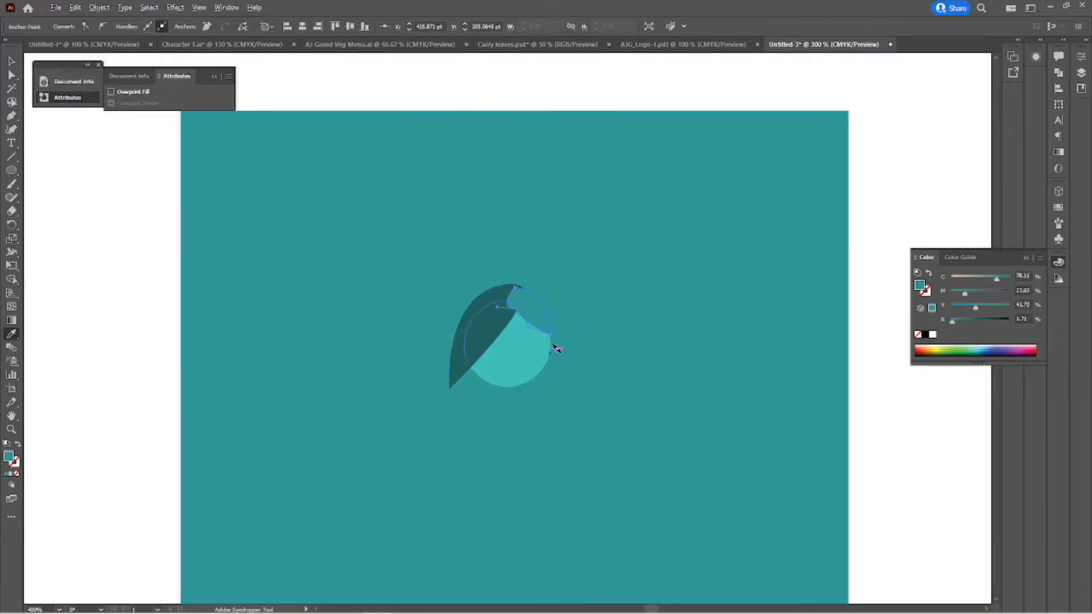
pyautogui.click(353, 225)
pyautogui.hotkey('ctrl', '+')
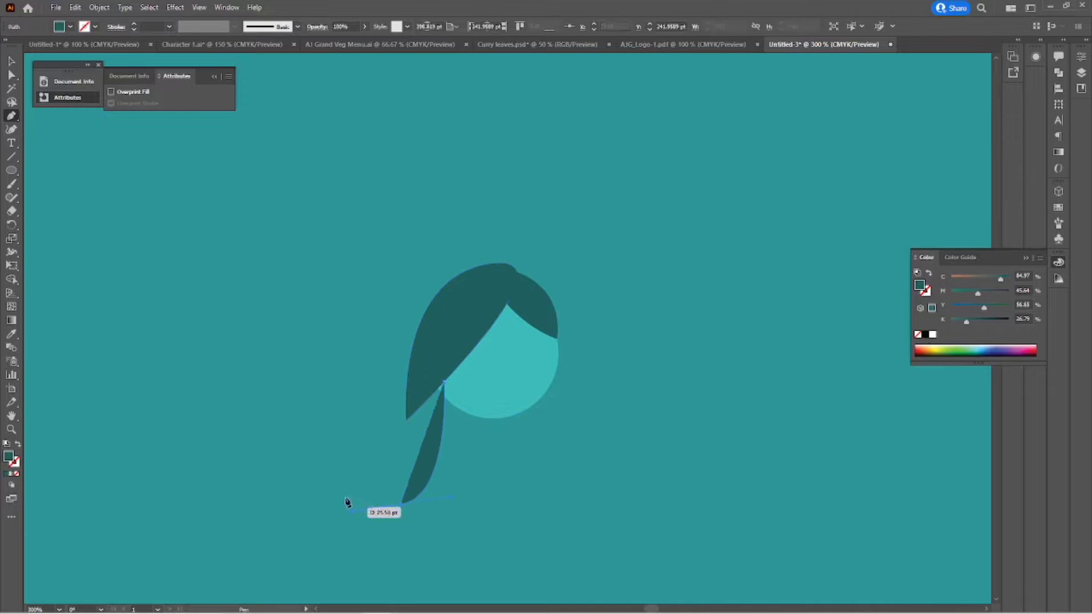
pyautogui.moveTo(348, 500); pyautogui.dragTo(446, 383)
pyautogui.click(446, 383)
pyautogui.press('v')
pyautogui.hotkey('ctrl', 'shift', 'a')
# Step: Draw the dark-stroked eyebrow lines above the eyes
pyautogui.press('p')
pyautogui.scroll(3, 511, 317)
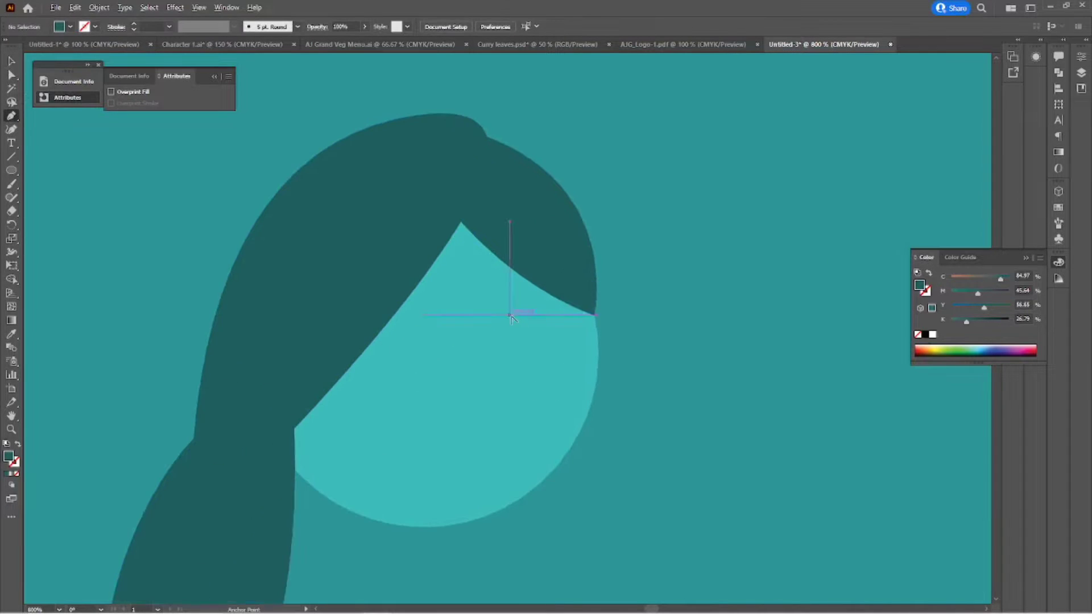
pyautogui.click(563, 329)
pyautogui.hotkey('shift', 'x')
pyautogui.press('v')
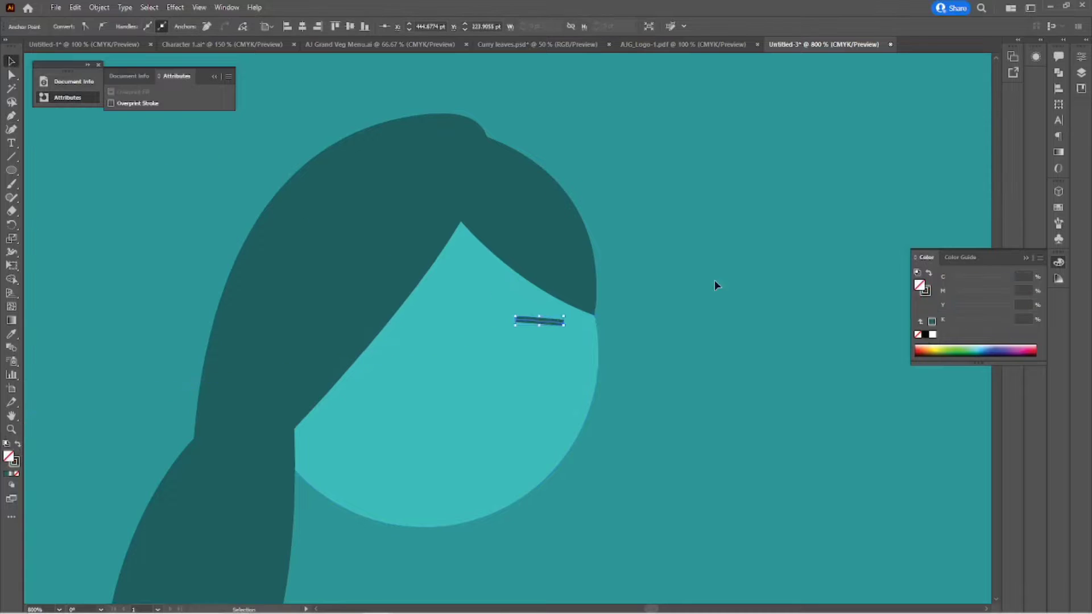
pyautogui.hotkey('ctrl', '+')
pyautogui.scroll(-2, 564, 330)
# Step: Add small dark-teal dot eyes below the eyebrows
pyautogui.press('l')
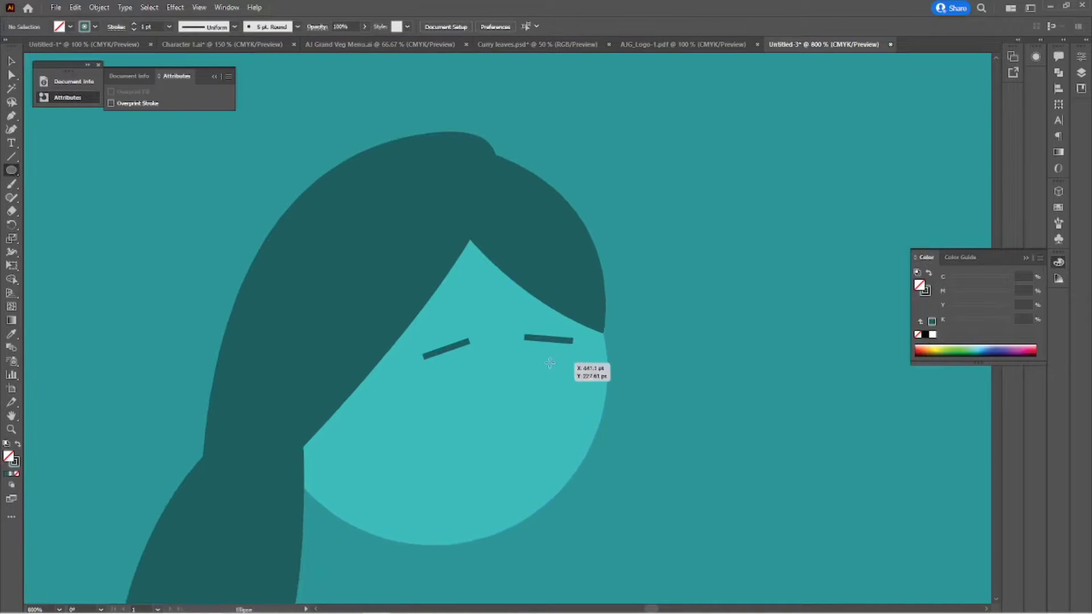
pyautogui.moveTo(543, 361); pyautogui.dragTo(559, 377)
pyautogui.press('i')
pyautogui.click(359, 317)
pyautogui.scroll(3, 552, 364)
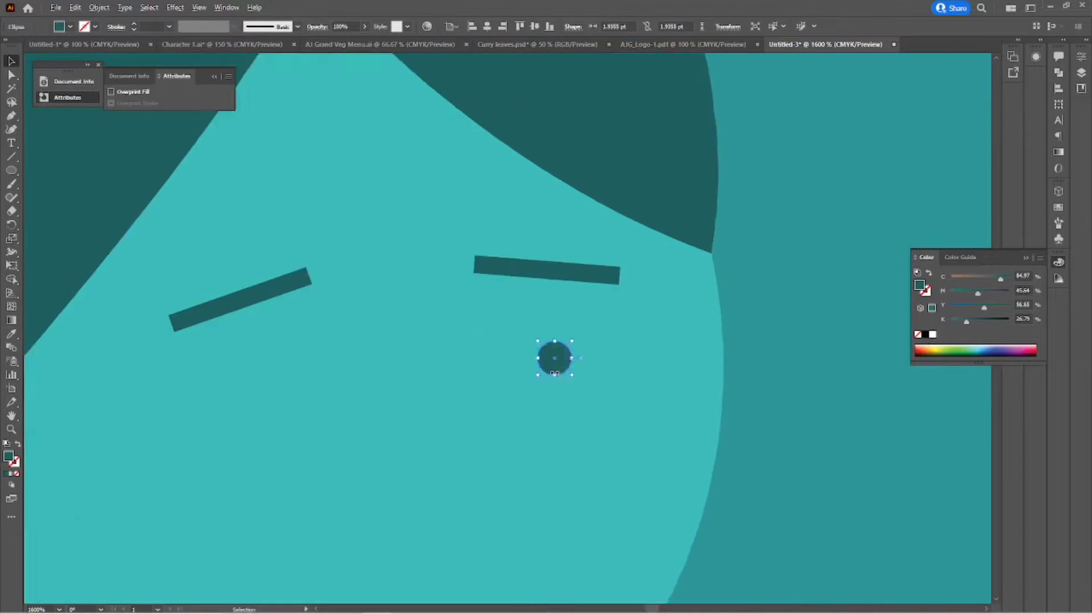
pyautogui.scroll(-3, 552, 364)
pyautogui.scroll(-2, 693, 418)
pyautogui.scroll(2, 512, 370)
# Step: Draw a curved nose stroke and a small smiling mouth beneath it
pyautogui.press('p')
pyautogui.click(547, 358)
pyautogui.moveTo(544, 412); pyautogui.dragTo(119, 391)
pyautogui.scroll(-2, 512, 369)
pyautogui.scroll(3, 512, 369)
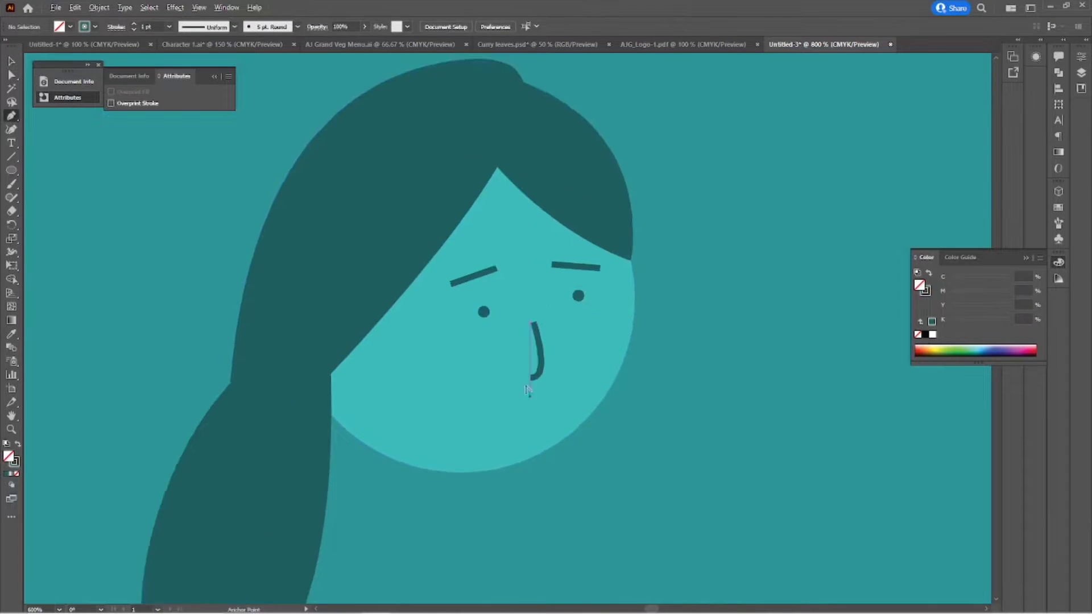
pyautogui.click(480, 425)
pyautogui.press('v')
pyautogui.hotkey('ctrl', '0')
pyautogui.hotkey('ctrl', '+')
pyautogui.hotkey('ctrl', '+')
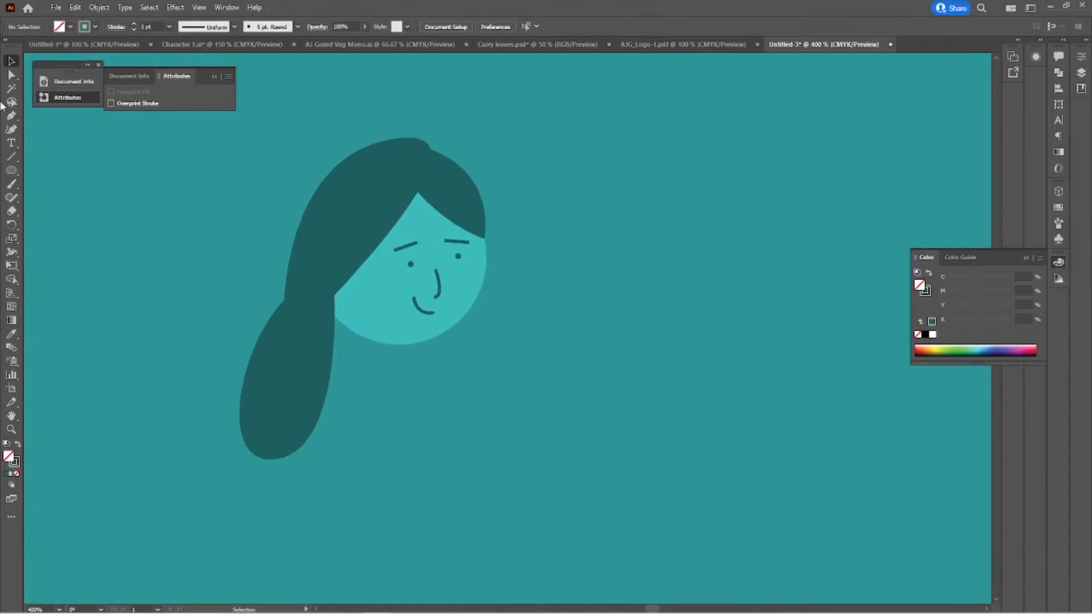
# Step: Draw a neck rectangle below the face and round its corners
pyautogui.moveTo(377, 323); pyautogui.dragTo(419, 398)
pyautogui.press('v')
pyautogui.hotkey('ctrl', '+')
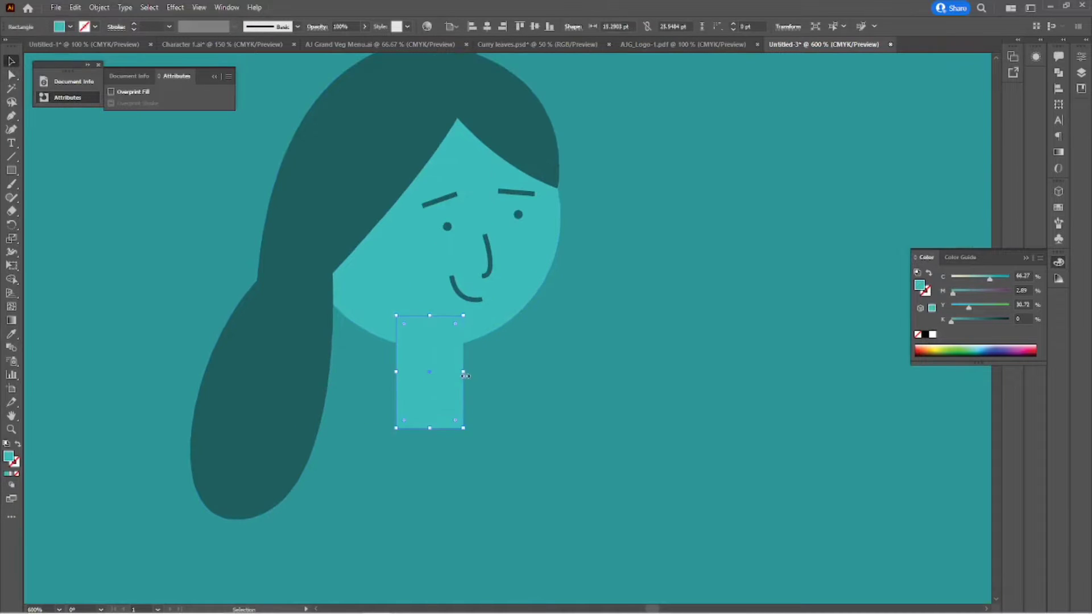
pyautogui.hotkey('ctrl', '-')
pyautogui.moveTo(515, 412); pyautogui.dragTo(507, 408)
pyautogui.hotkey('ctrl', '+')
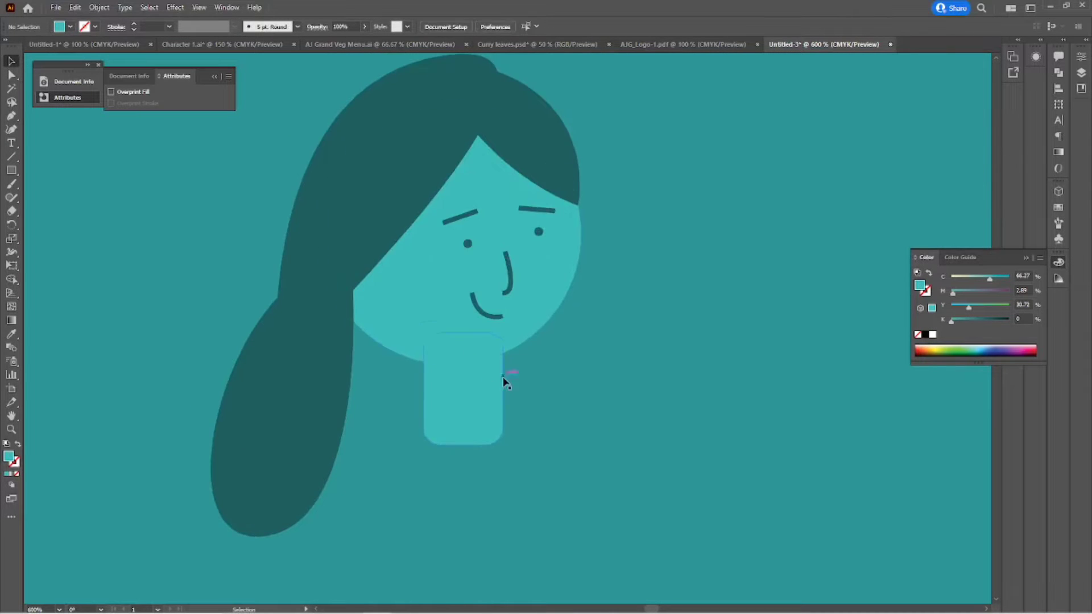
pyautogui.hotkey('ctrl', '+')
# Step: Give the neck the dark hair colour and send it behind the face
pyautogui.press('i')
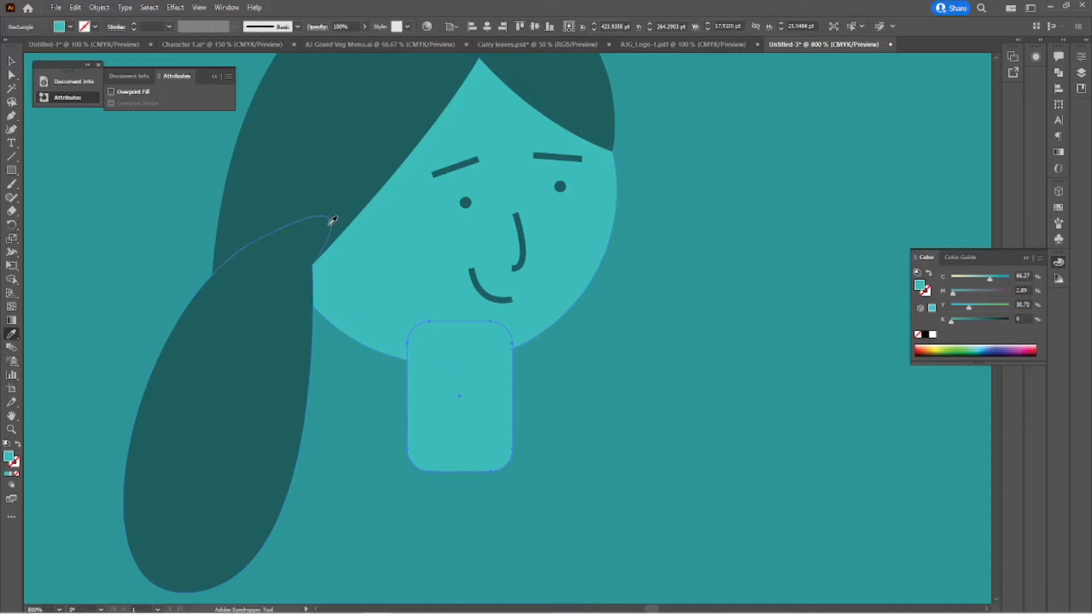
pyautogui.click(330, 223)
pyautogui.press('v')
pyautogui.hotkey('ctrl', '[')
# Step: Recolour the neck: a darker diagonal shadow part and a light-teal main part
pyautogui.press('a')
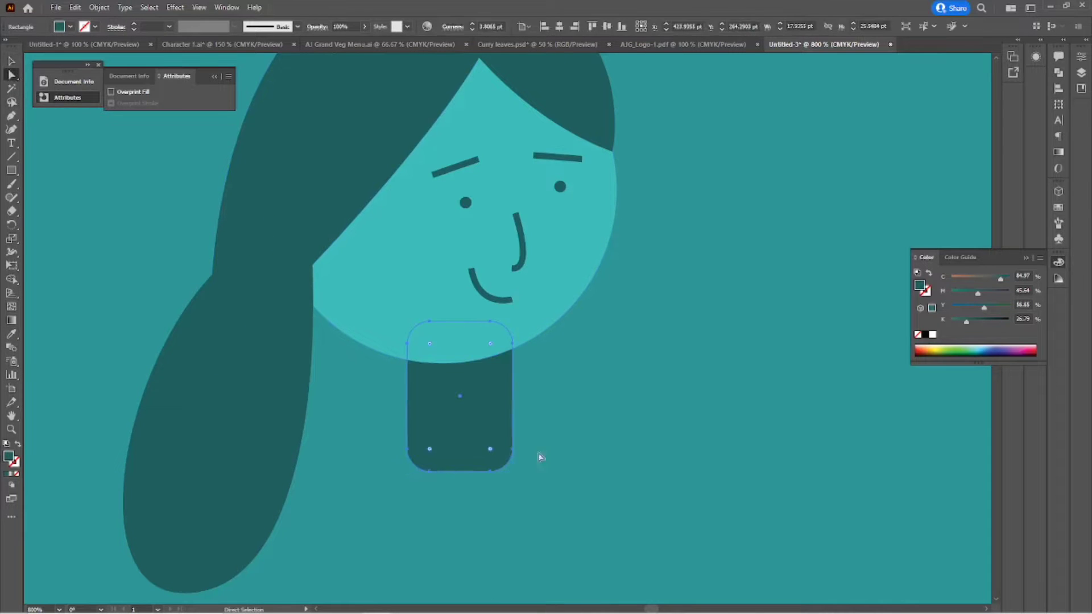
pyautogui.click(462, 389)
pyautogui.doubleClick(9, 456)
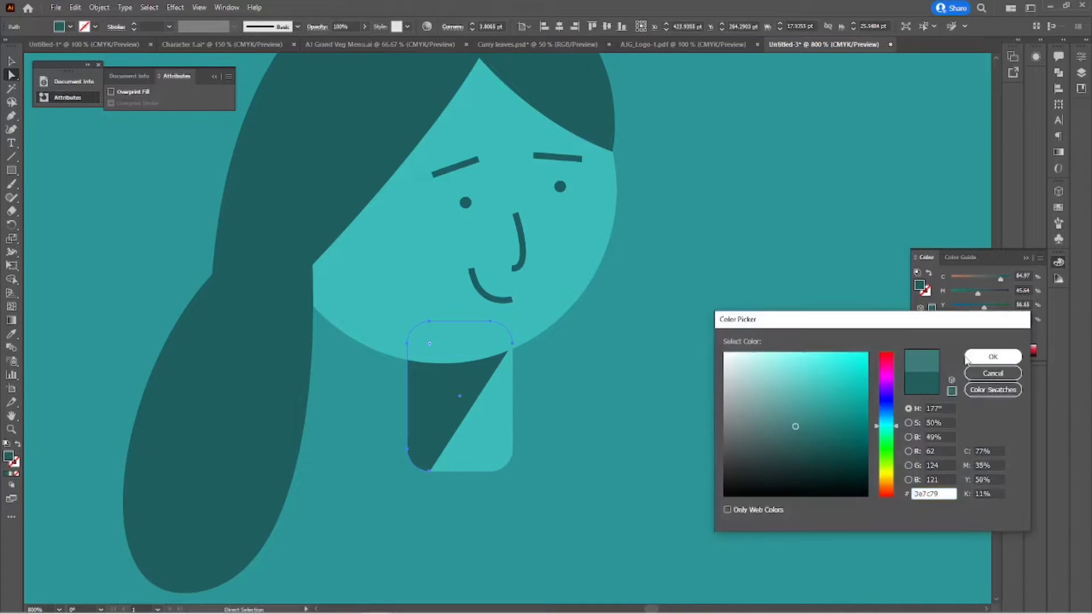
pyautogui.click(935, 354)
pyautogui.click(488, 409)
pyautogui.doubleClick(8, 456)
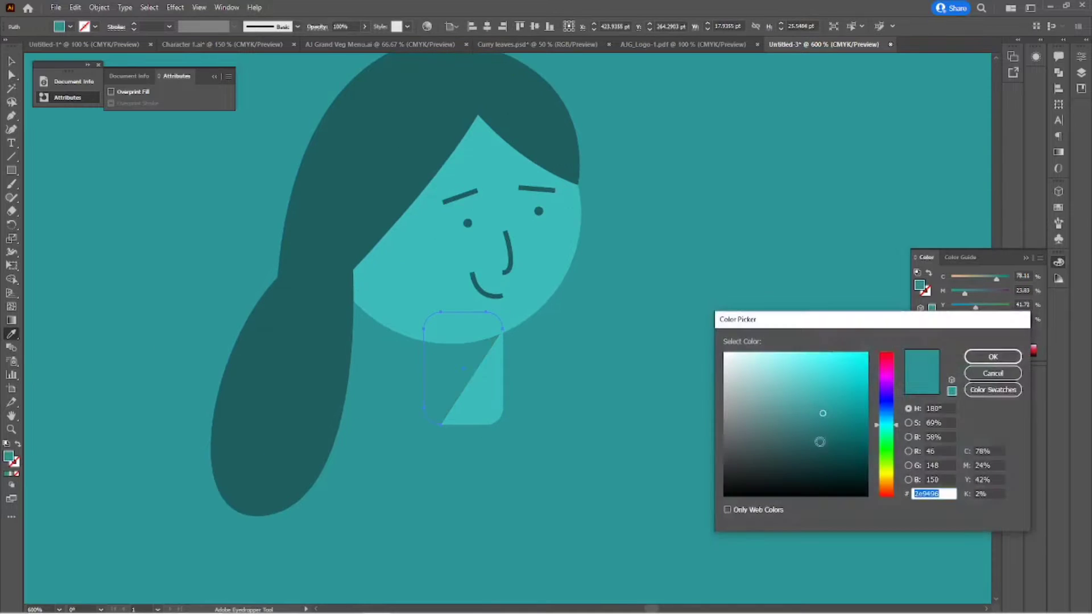
pyautogui.click(923, 360)
pyautogui.press('i')
pyautogui.doubleClick(8, 456)
pyautogui.click(817, 408)
pyautogui.press('Return')
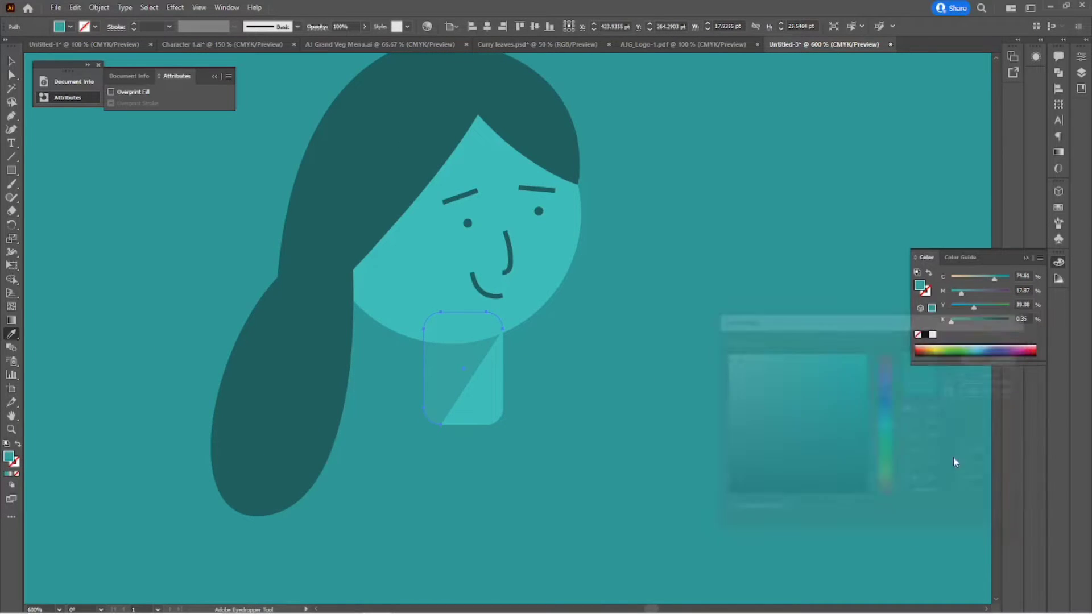
pyautogui.doubleClick(9, 456)
# Step: Confirm the final neck colour and discard a trial shoulder curve
pyautogui.click(922, 356)
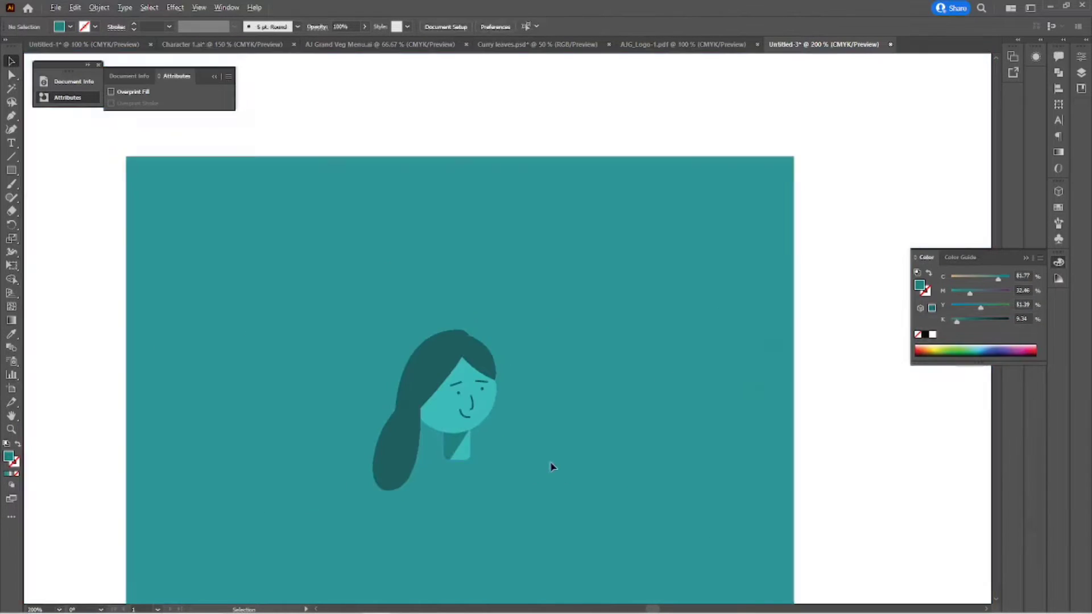
pyautogui.press('p')
pyautogui.click(383, 450)
pyautogui.moveTo(494, 337); pyautogui.dragTo(585, 321)
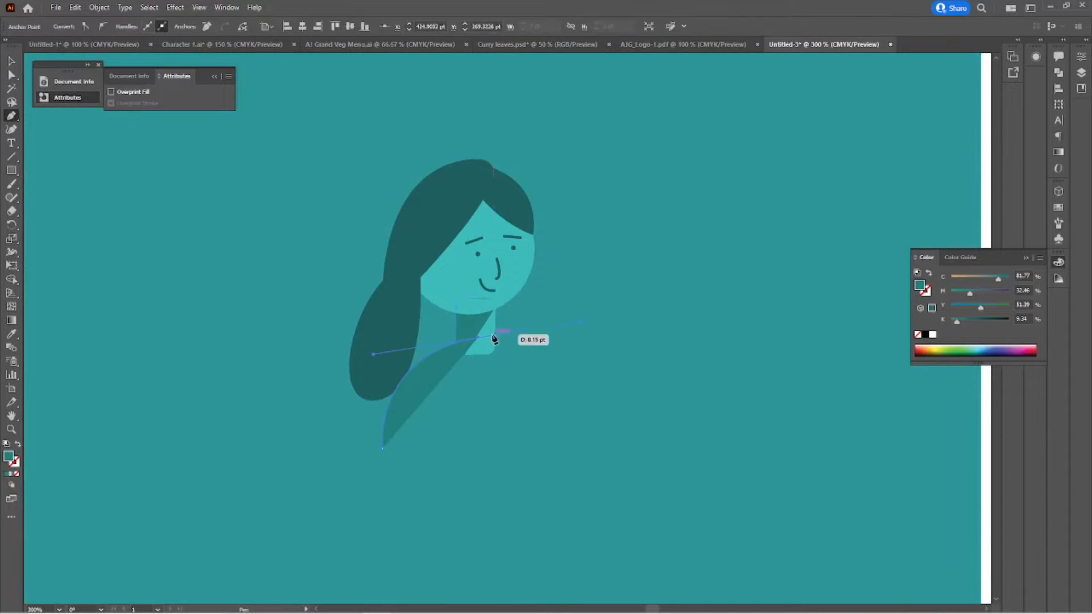
pyautogui.click(484, 234)
pyautogui.press('v')
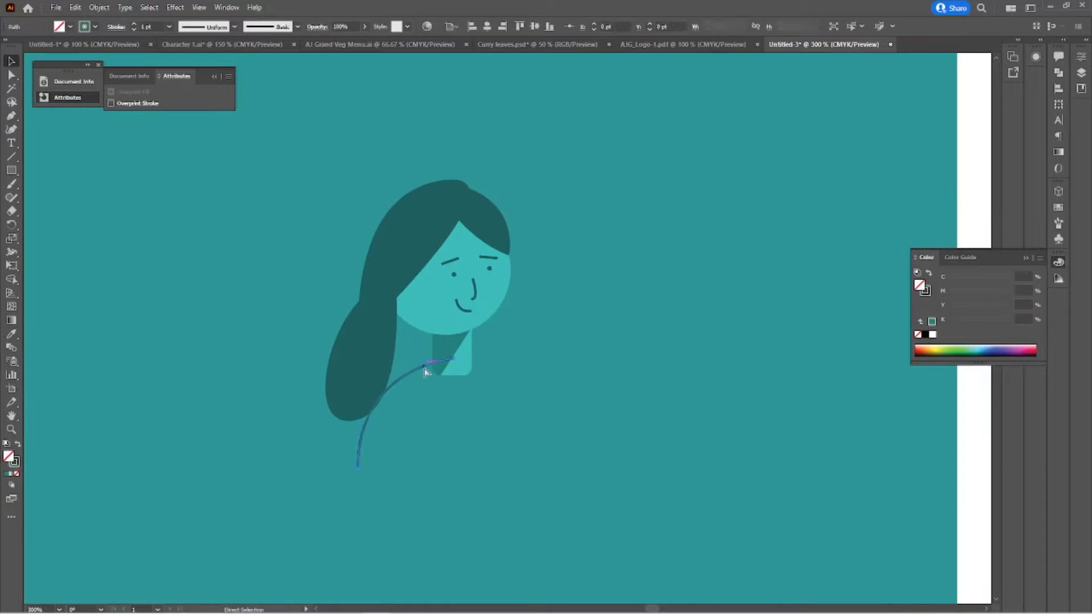
pyautogui.press('Delete')
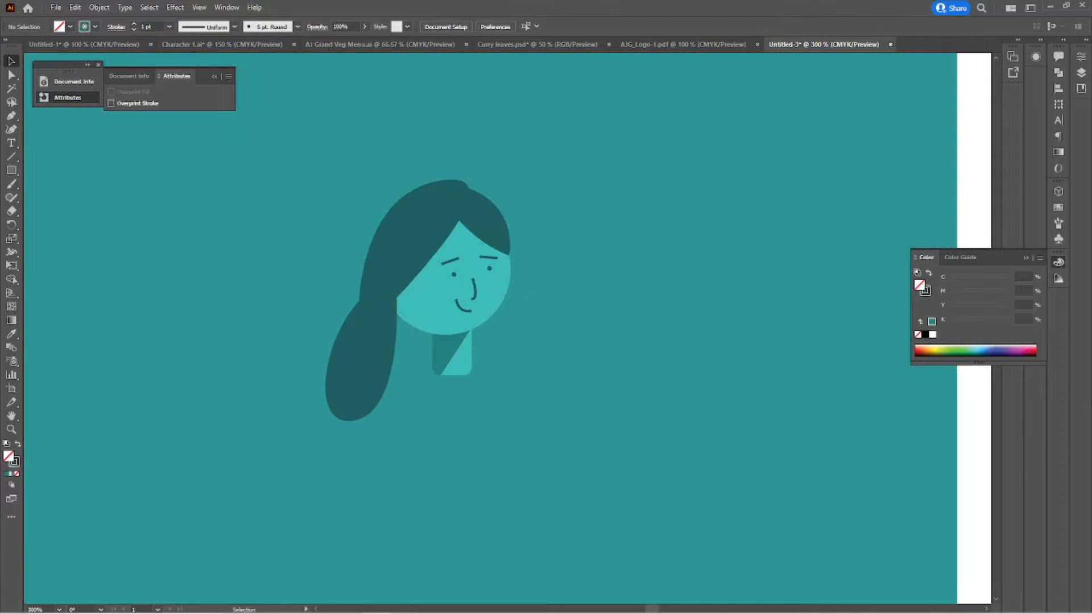
# Step: Draw an oval collar at the neck base filled with the face's skin colour
pyautogui.moveTo(11, 170); pyautogui.dragTo(52, 197)
pyautogui.hotkey('ctrl', '=')
pyautogui.moveTo(406, 356); pyautogui.dragTo(490, 407)
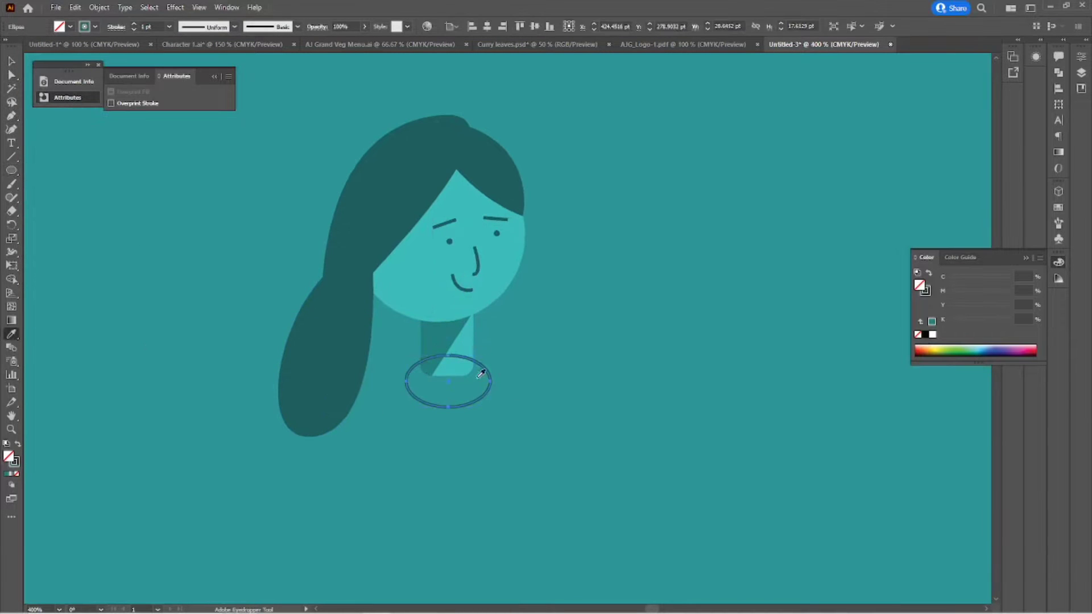
pyautogui.press('i')
pyautogui.click(457, 357)
pyautogui.click(12, 60)
pyautogui.click(519, 383)
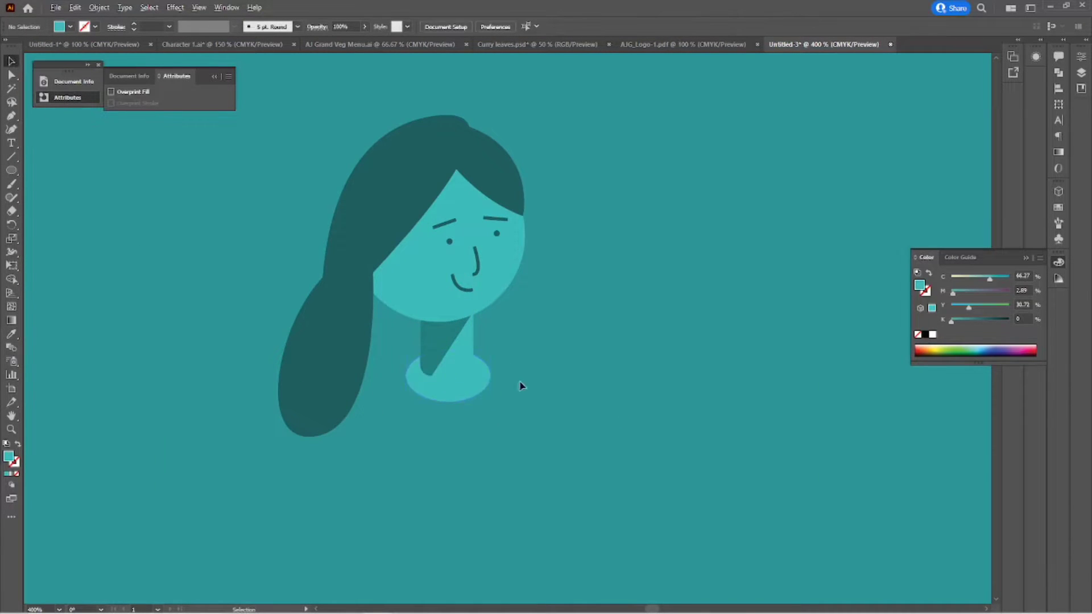
pyautogui.hotkey('ctrl', '-')
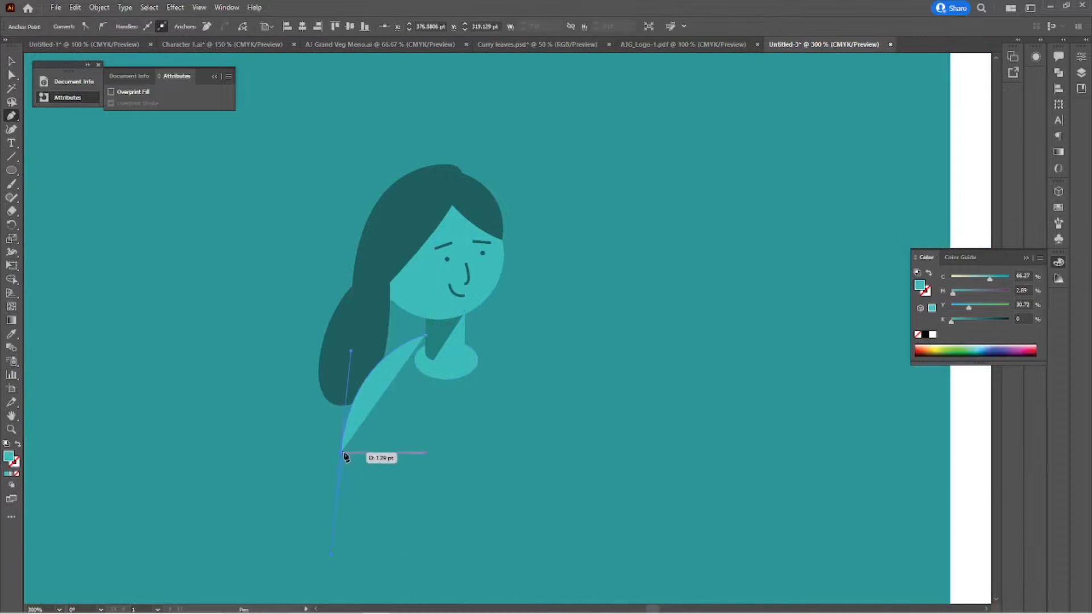
# Step: Pen-draw a curved torso across the shoulders filled with the dark hair colour
pyautogui.click(343, 470)
pyautogui.moveTo(443, 332); pyautogui.dragTo(530, 320)
pyautogui.click(561, 453)
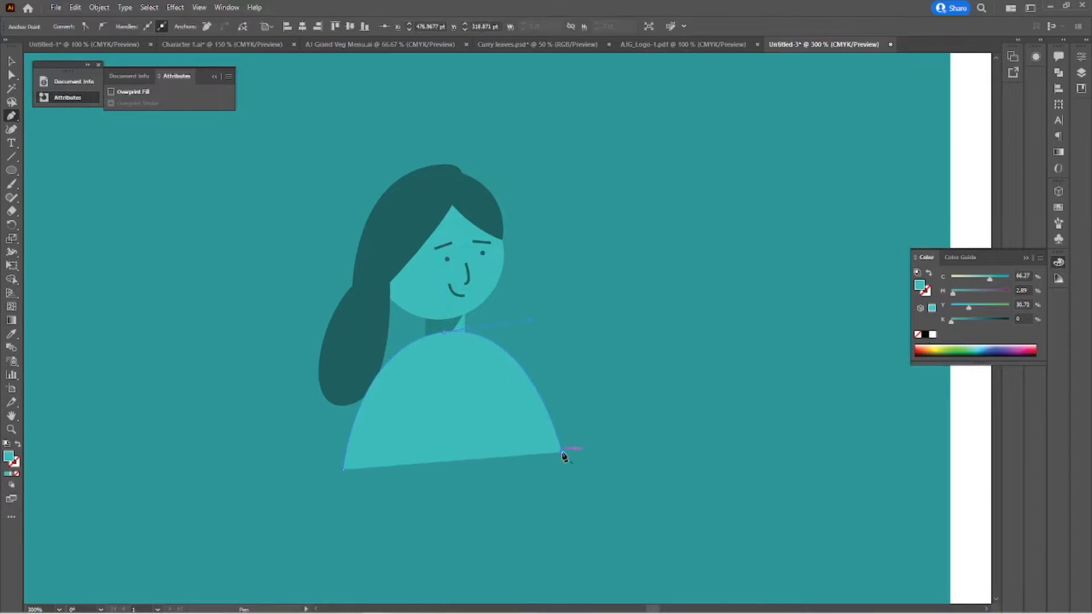
pyautogui.click(347, 352)
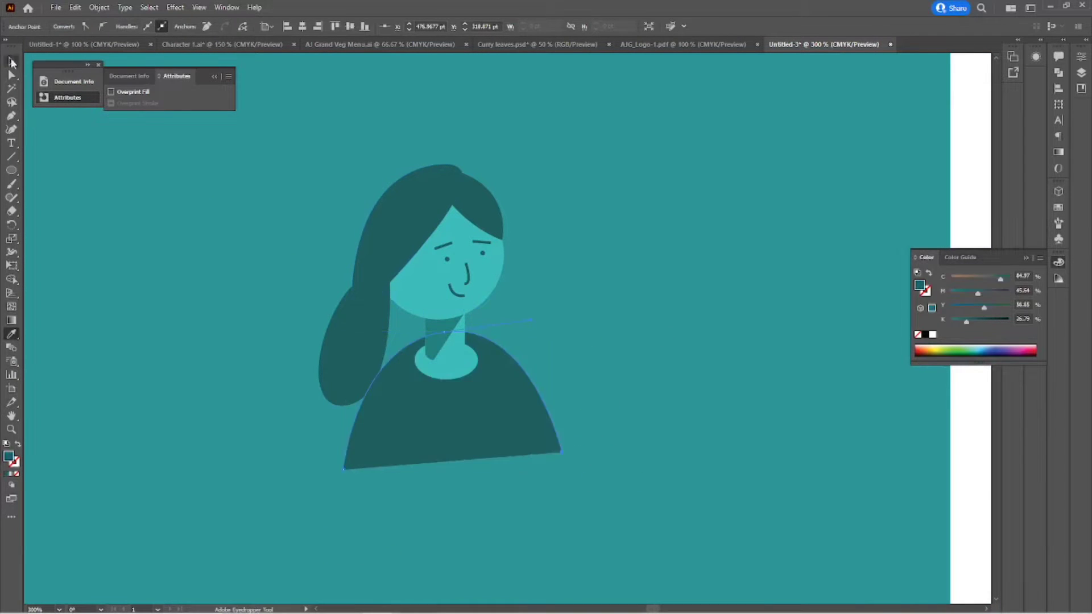
pyautogui.hotkey('ctrl', '-')
pyautogui.press('a')
pyautogui.scroll(2, 515, 319)
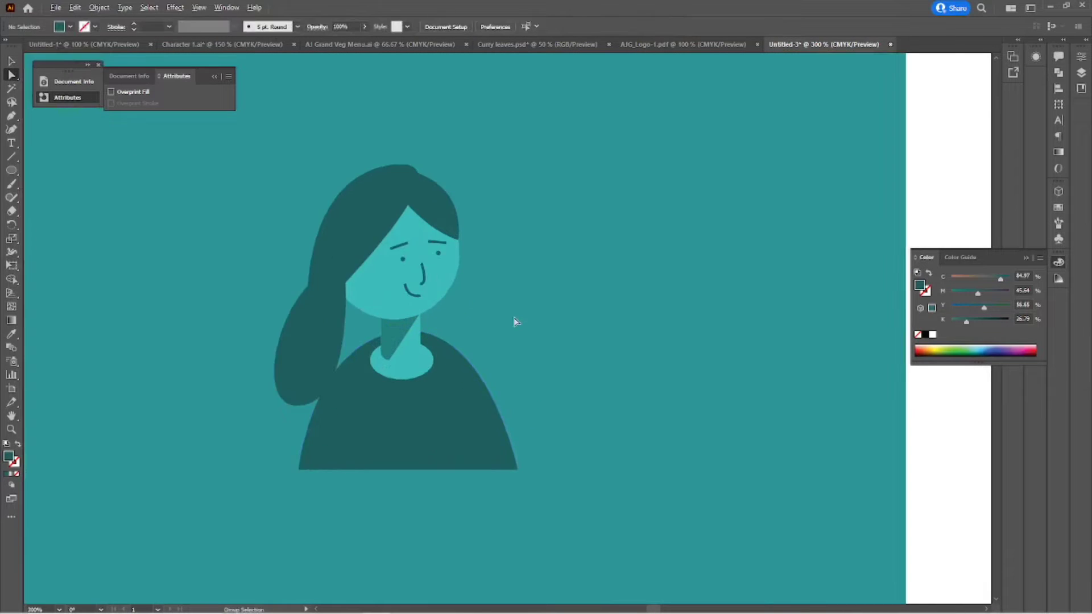
pyautogui.scroll(1, 334, 463)
pyautogui.click(463, 280)
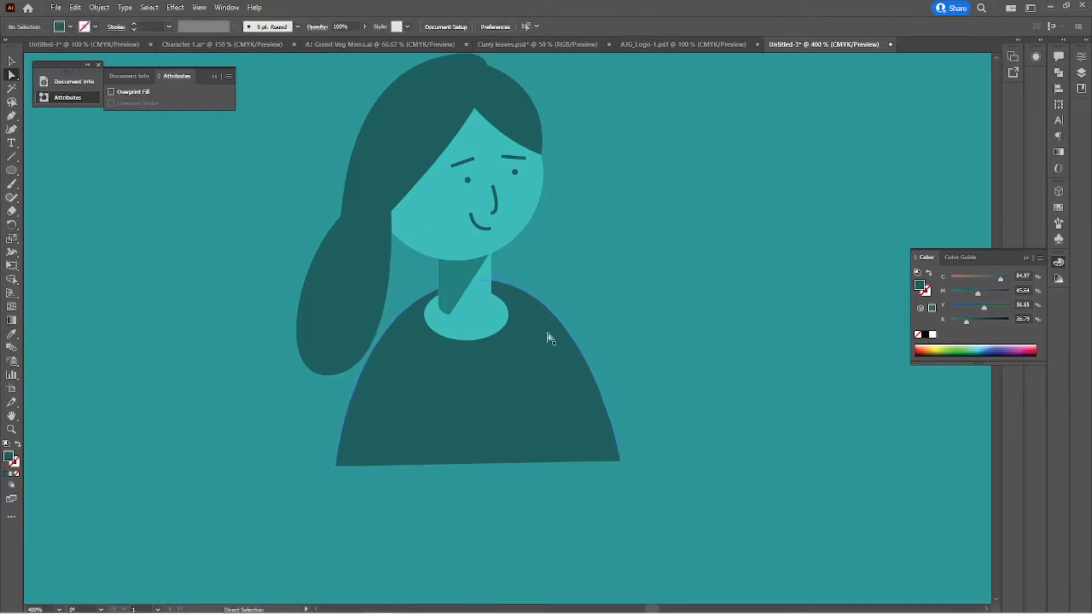
# Step: Draw a thin dark hair strand curving from the parting onto the forehead
pyautogui.click(496, 480)
pyautogui.hotkey('ctrl', '-')
pyautogui.click(10, 61)
pyautogui.press('p')
pyautogui.scroll(3, 483, 280)
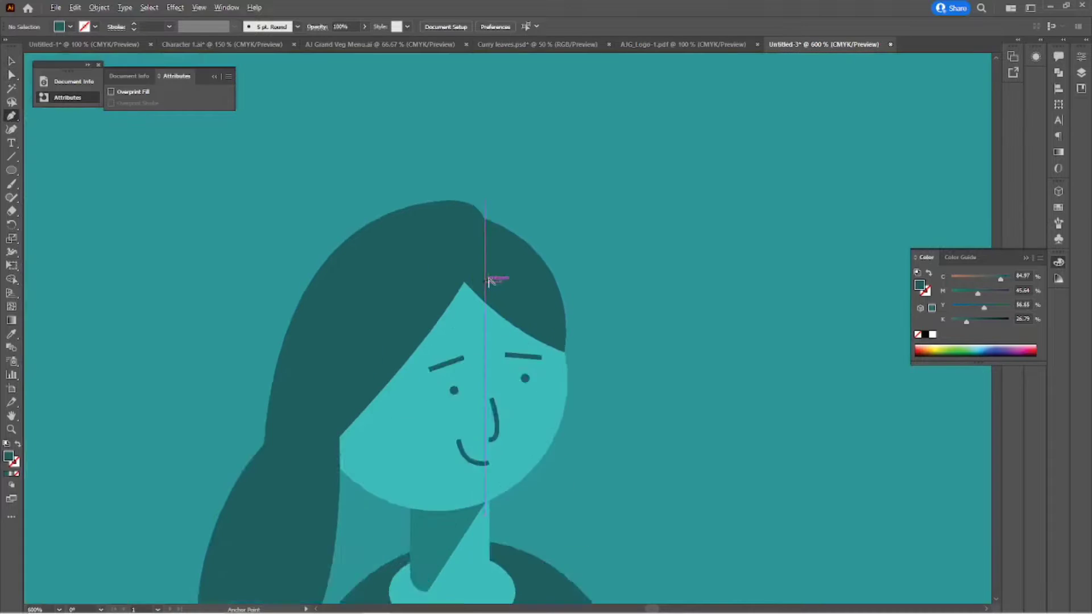
pyautogui.scroll(2, 488, 285)
pyautogui.click(447, 272)
pyautogui.moveTo(400, 391); pyautogui.dragTo(437, 381)
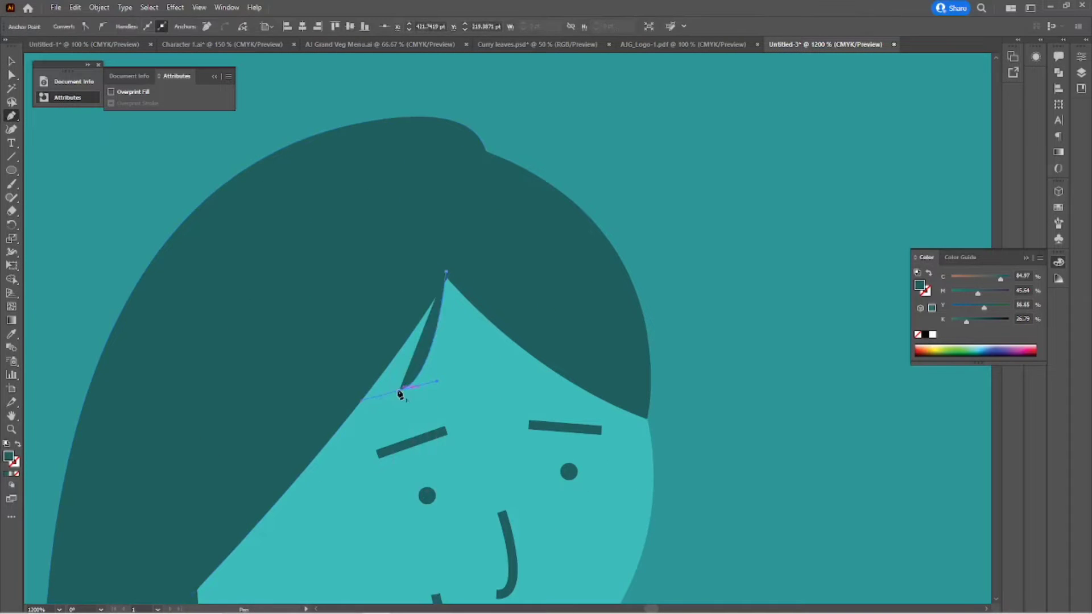
# Step: Add a second strand bending along the fringe, then review the whole bust
pyautogui.click(447, 272)
pyautogui.scroll(-5, 447, 272)
pyautogui.scroll(3, 488, 292)
pyautogui.scroll(2, 477, 319)
pyautogui.click(454, 275)
pyautogui.moveTo(480, 350); pyautogui.dragTo(519, 358)
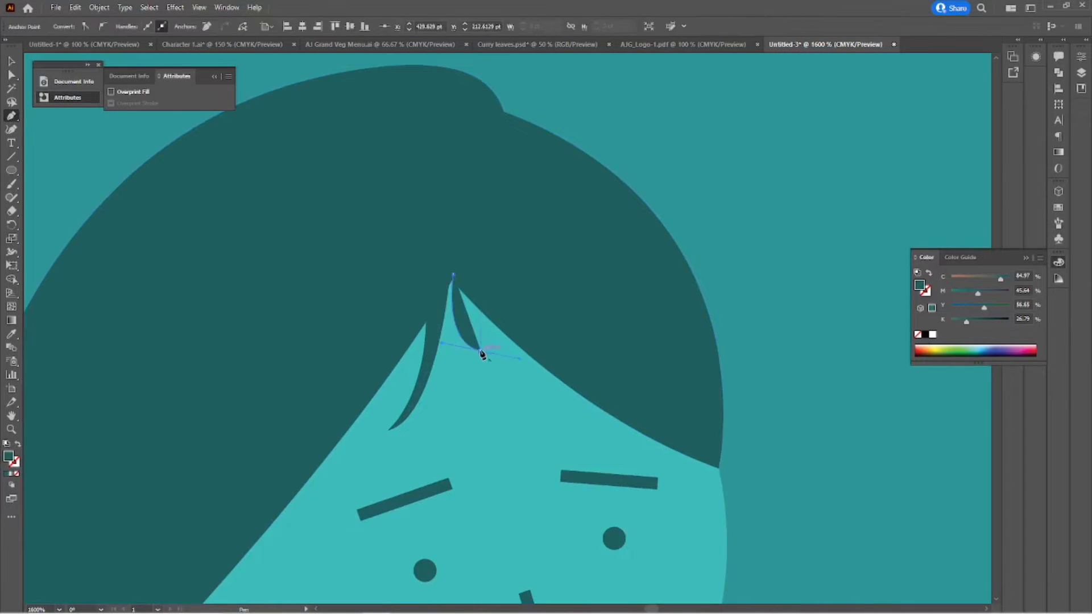
pyautogui.hotkey('ctrl', 'shift', 'a')
pyautogui.hotkey('ctrl', '0')
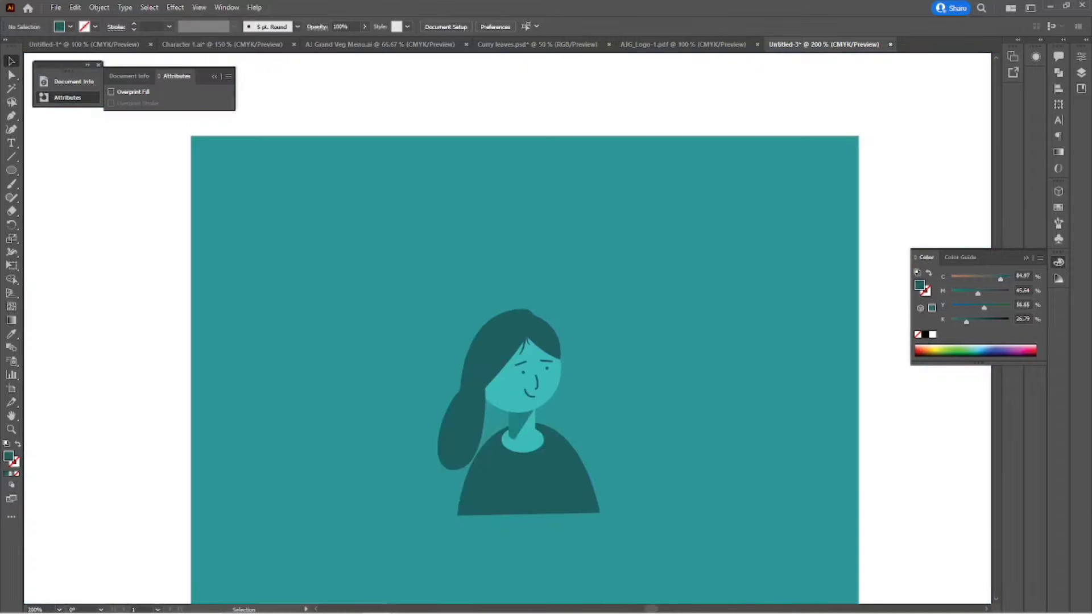
pyautogui.hotkey('ctrl', '+')
pyautogui.hotkey('ctrl', '+')
pyautogui.scroll(-4, 483, 285)
pyautogui.press('v')
pyautogui.scroll(5, 459, 332)
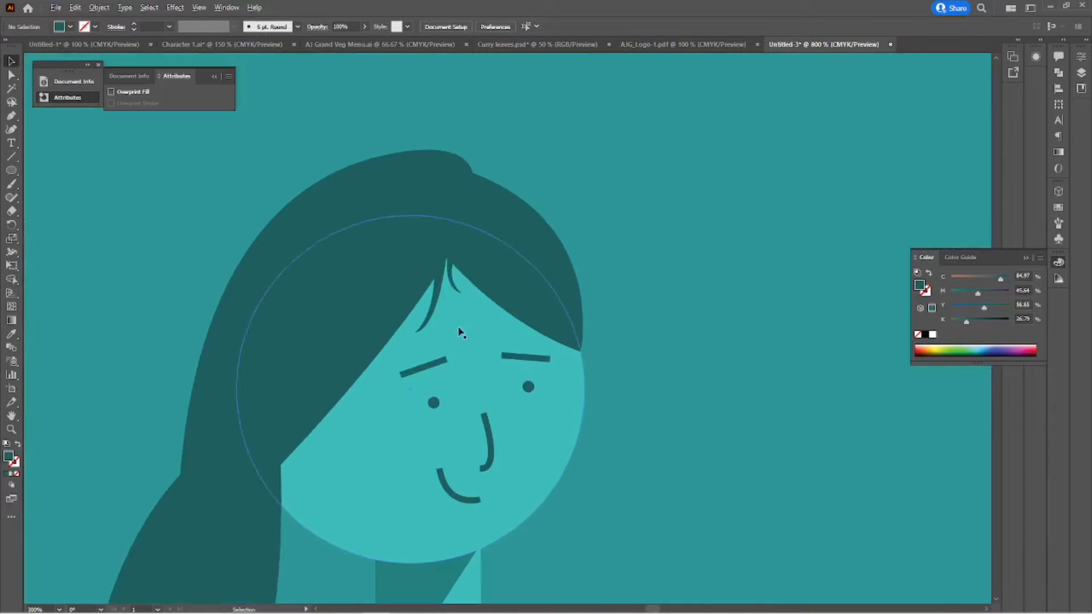
pyautogui.scroll(-4, 449, 275)
pyautogui.scroll(2, 853, 436)
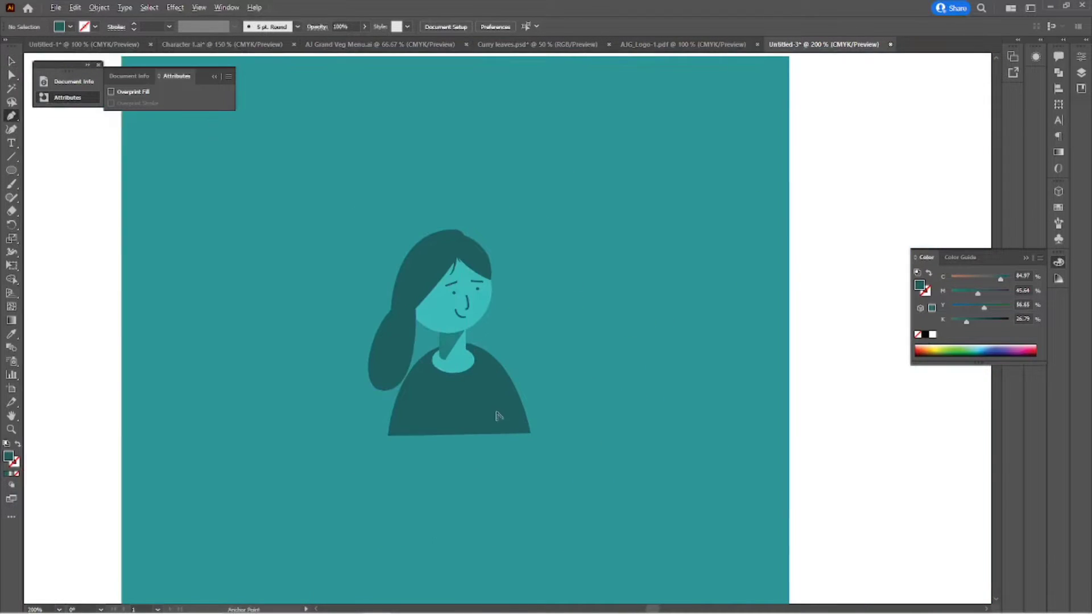
pyautogui.scroll(1, 499, 416)
# Step: Cut a thin background-teal fold line up from the sweater hem on the left
pyautogui.click(403, 397)
pyautogui.click(396, 457)
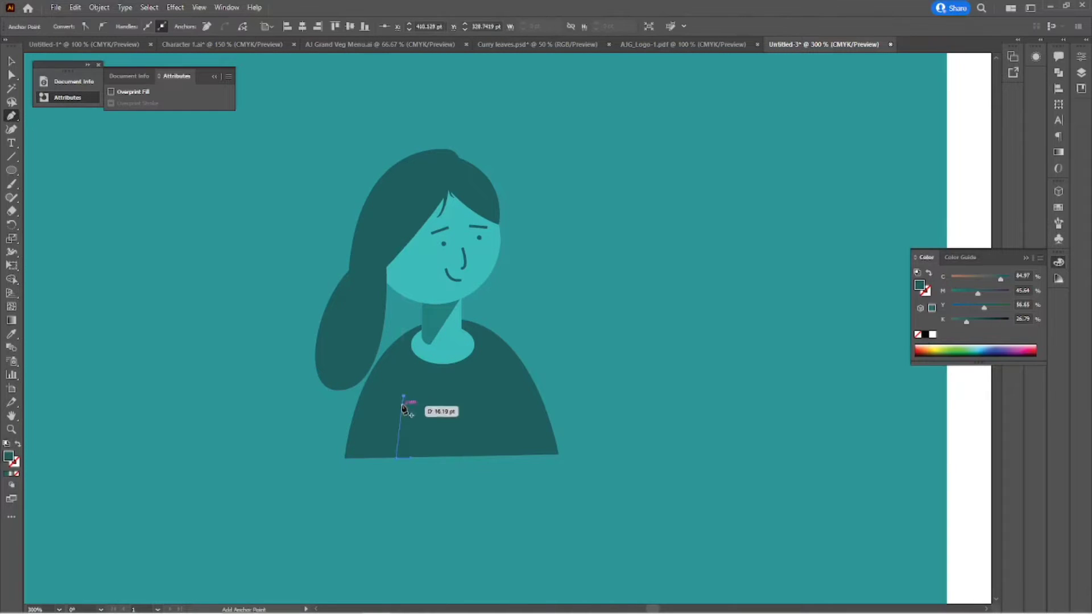
pyautogui.click(302, 361)
pyautogui.scroll(2, 422, 426)
pyautogui.scroll(2, 438, 445)
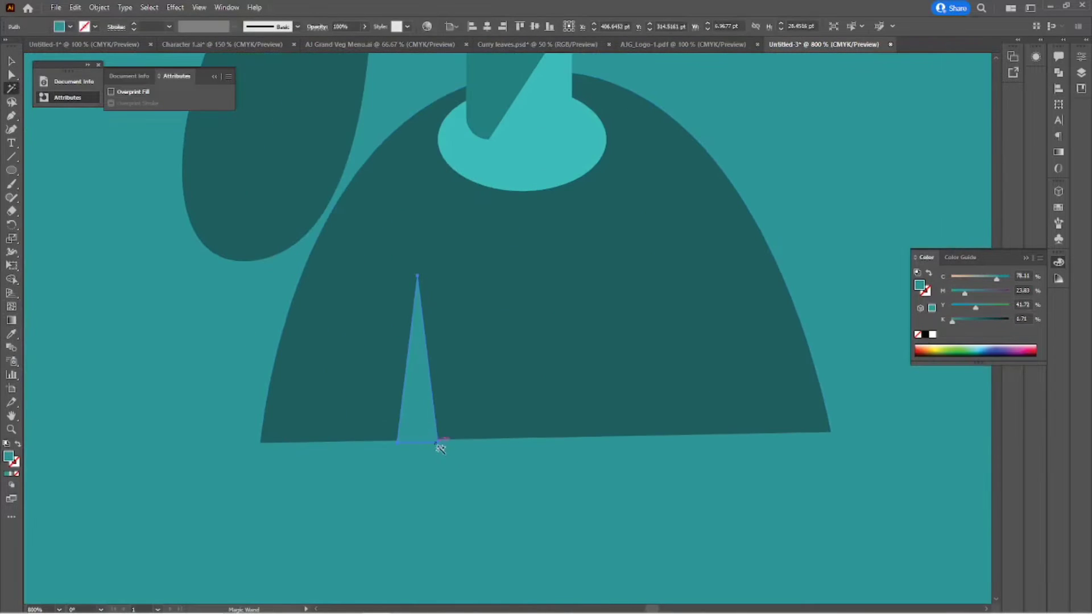
pyautogui.press('a')
pyautogui.click(410, 471)
pyautogui.scroll(-3, 409, 471)
pyautogui.scroll(1, 409, 471)
# Step: Add a second teal fold line on the sweater's right side and check it
pyautogui.press('p')
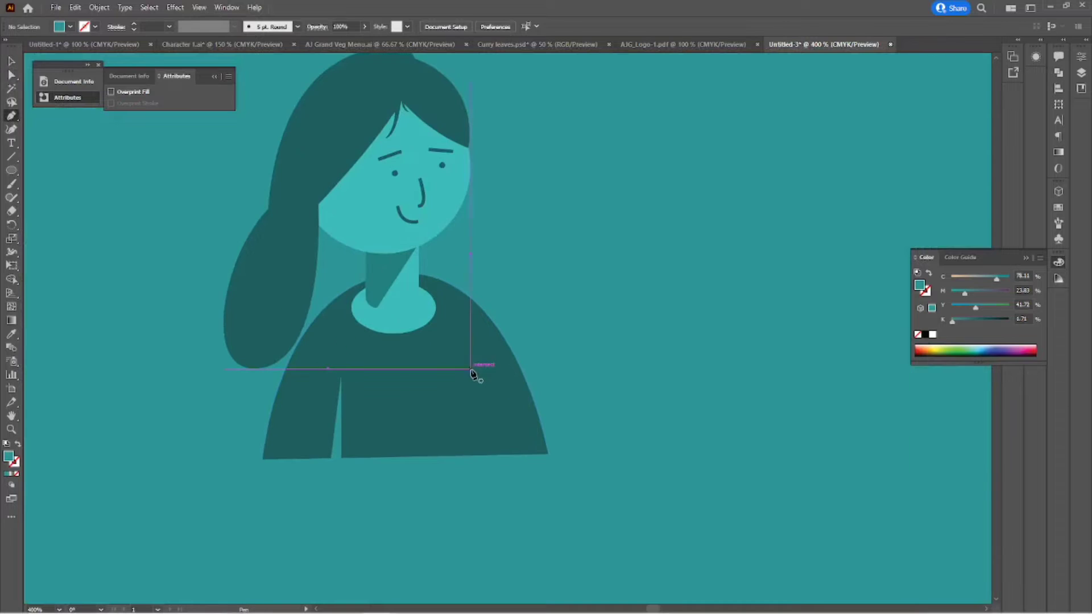
pyautogui.click(480, 370)
pyautogui.click(504, 453)
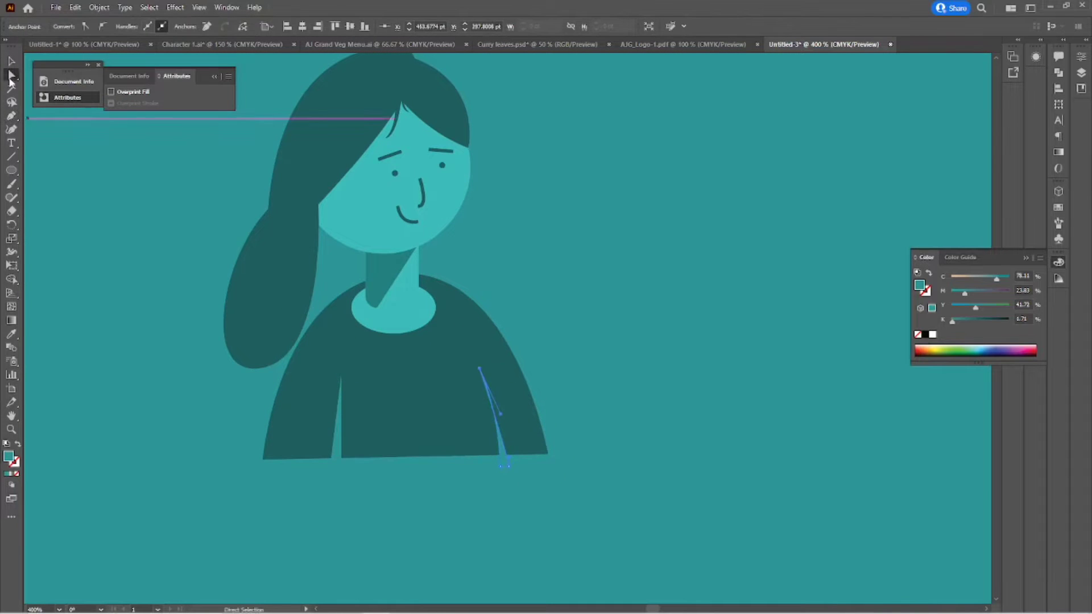
pyautogui.scroll(2, 494, 408)
pyautogui.press('v')
pyautogui.click(637, 402)
pyautogui.scroll(-2, 636, 402)
pyautogui.scroll(1, 532, 415)
pyautogui.scroll(-3, 503, 436)
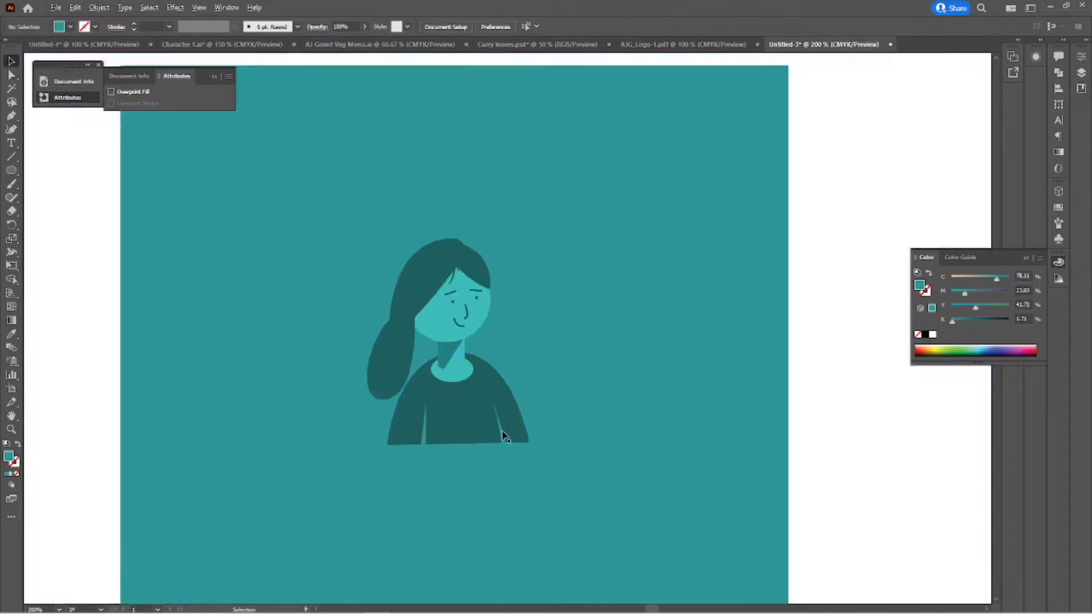
pyautogui.scroll(3, 504, 436)
pyautogui.press('a')
pyautogui.click(410, 444)
pyautogui.scroll(-5, 413, 501)
pyautogui.scroll(3, 590, 392)
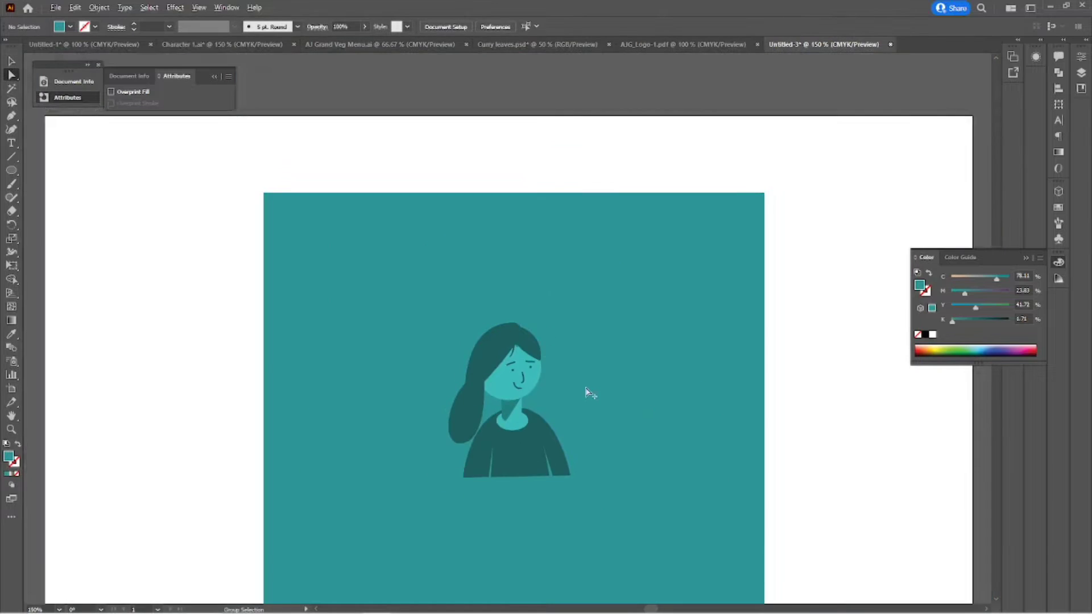
pyautogui.scroll(1, 590, 392)
# Step: Draw a rectangle around the bust and send it behind the figure
pyautogui.scroll(-1, 539, 438)
pyautogui.moveTo(11, 169); pyautogui.dragTo(36, 170)
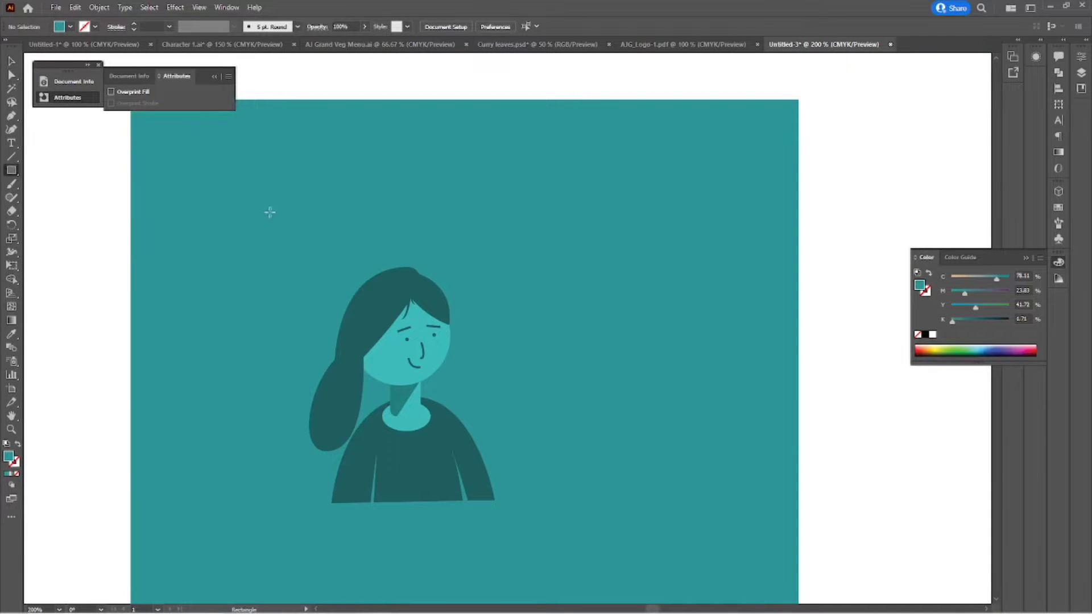
pyautogui.moveTo(271, 212)
pyautogui.mouseDown()
pyautogui.moveTo(518, 503)
pyautogui.moveTo(534, 506)
pyautogui.mouseUp()
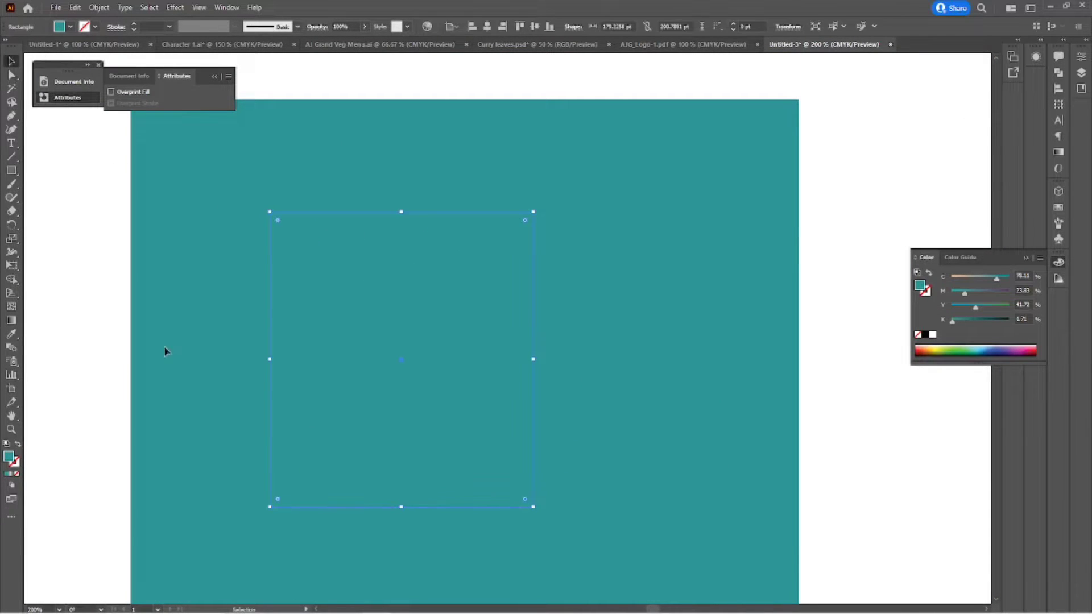
pyautogui.press('a')
pyautogui.hotkey('ctrl', 'shift', '[')
pyautogui.press('i')
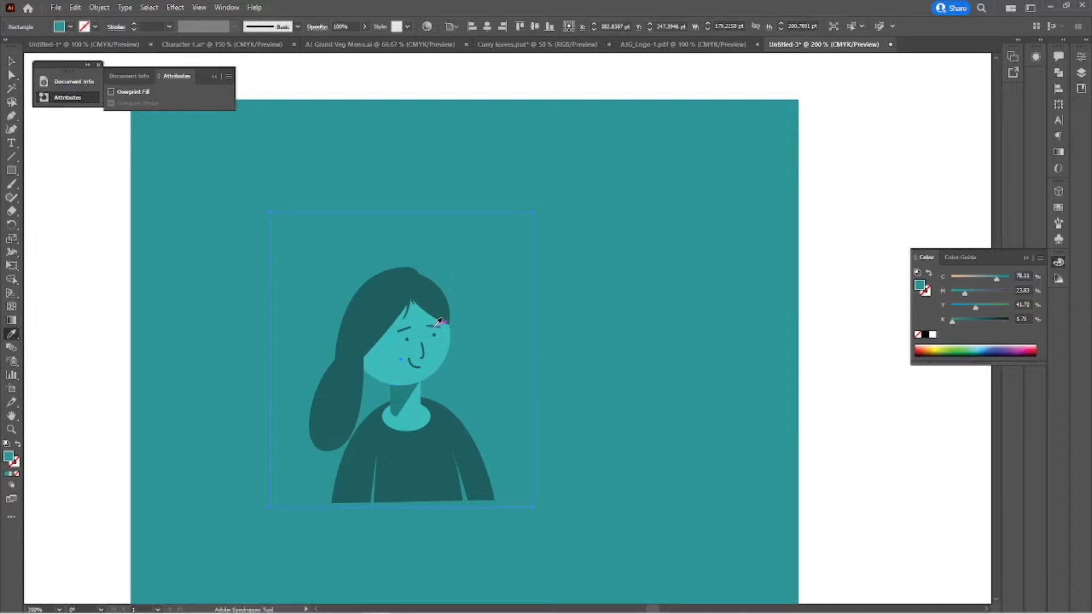
pyautogui.click(436, 325)
pyautogui.press('v')
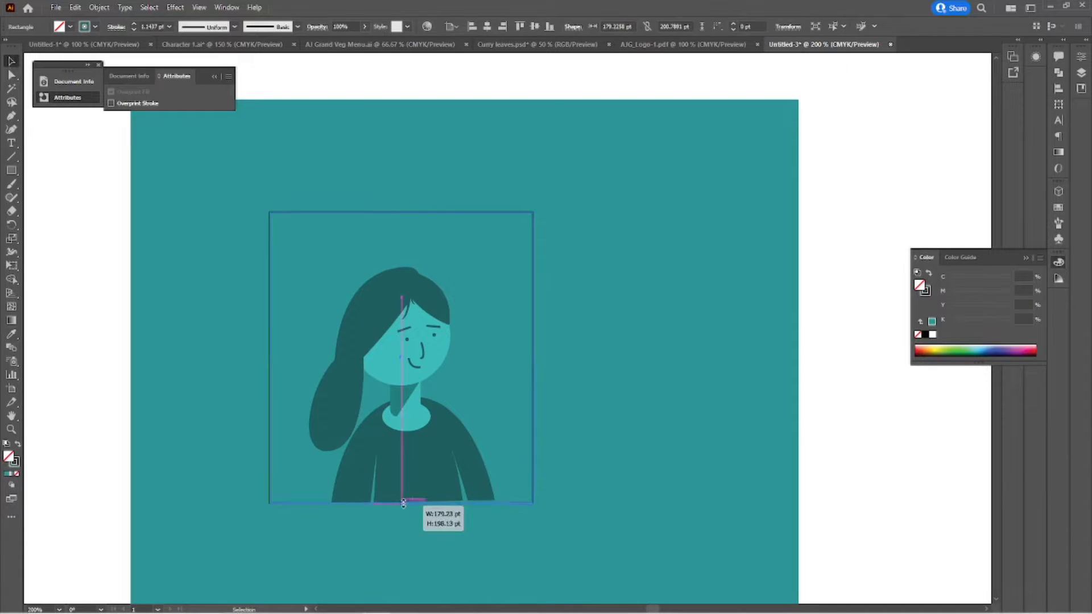
# Step: Trim the rectangle to the bust's bottom and give it a lighter teal fill
pyautogui.moveTo(403, 503); pyautogui.dragTo(404, 499)
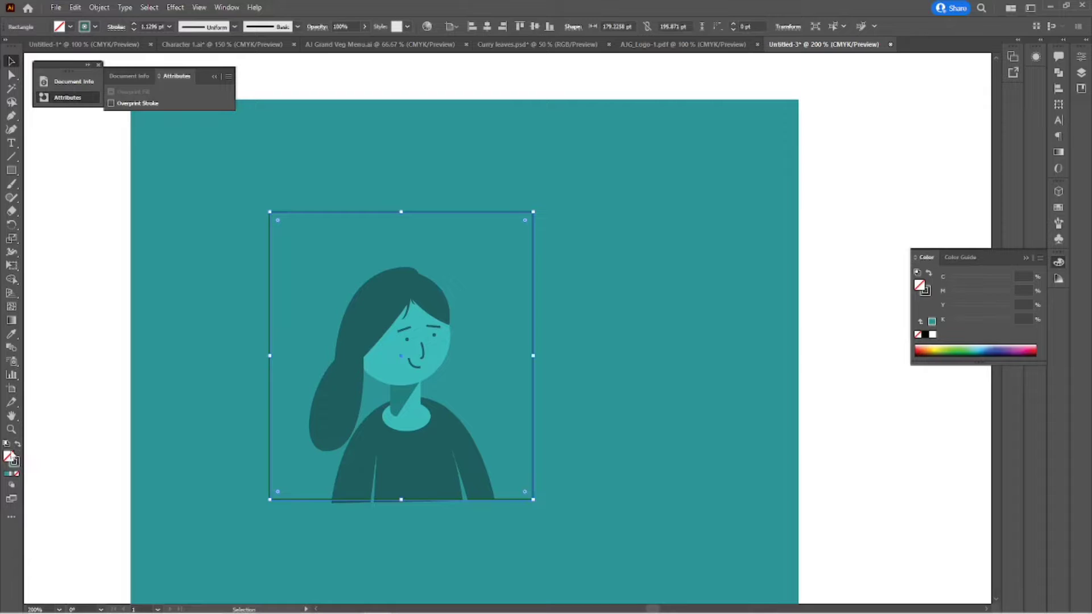
pyautogui.click(11, 336)
pyautogui.hotkey('shift', 'x')
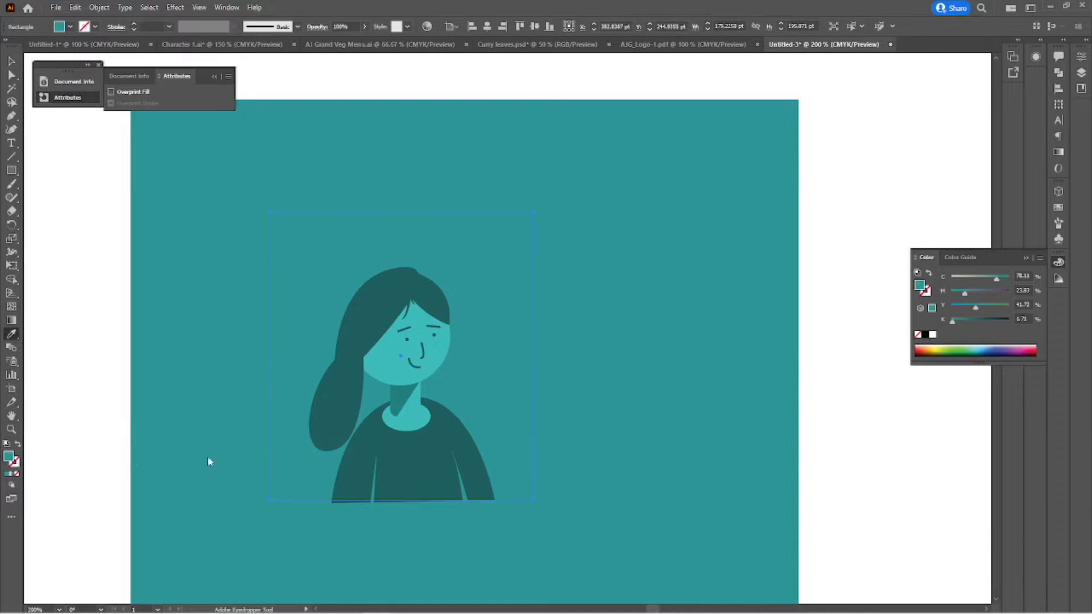
pyautogui.doubleClick(8, 457)
pyautogui.click(989, 361)
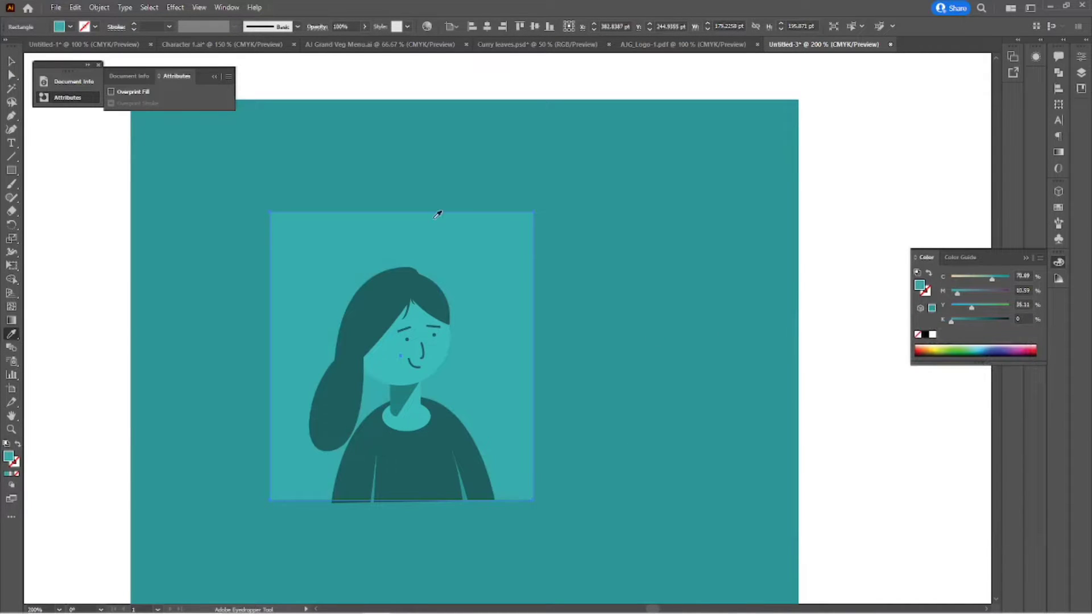
pyautogui.click(8, 68)
pyautogui.hotkey('ctrl', '-')
pyautogui.scroll(2, 569, 341)
pyautogui.scroll(1, 560, 359)
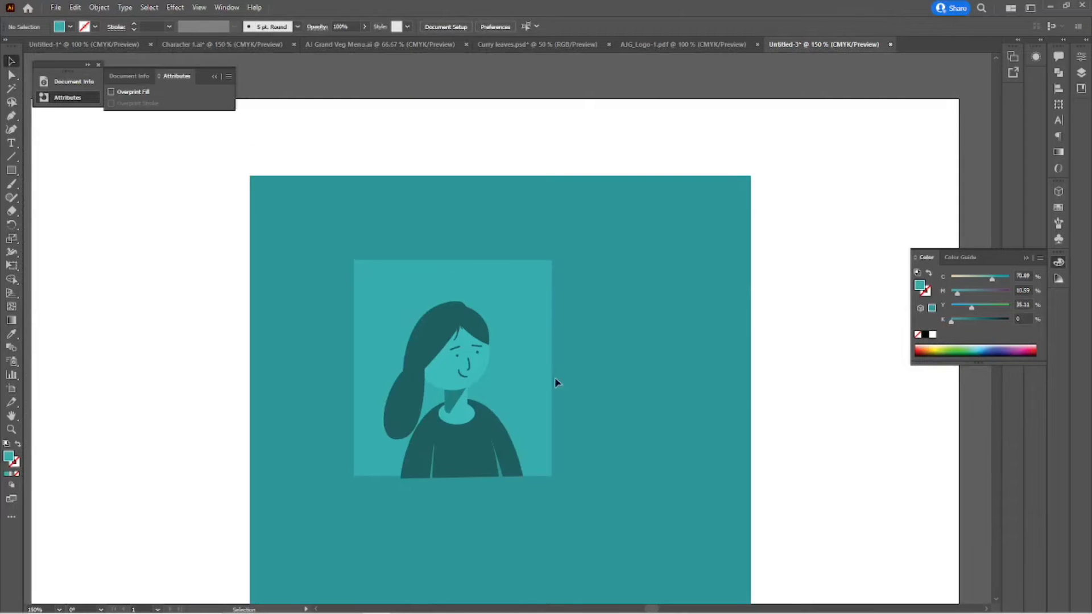
# Step: Try the sweater colour on the card, then undo it to keep the light teal
pyautogui.click(545, 443)
pyautogui.scroll(-1, 563, 467)
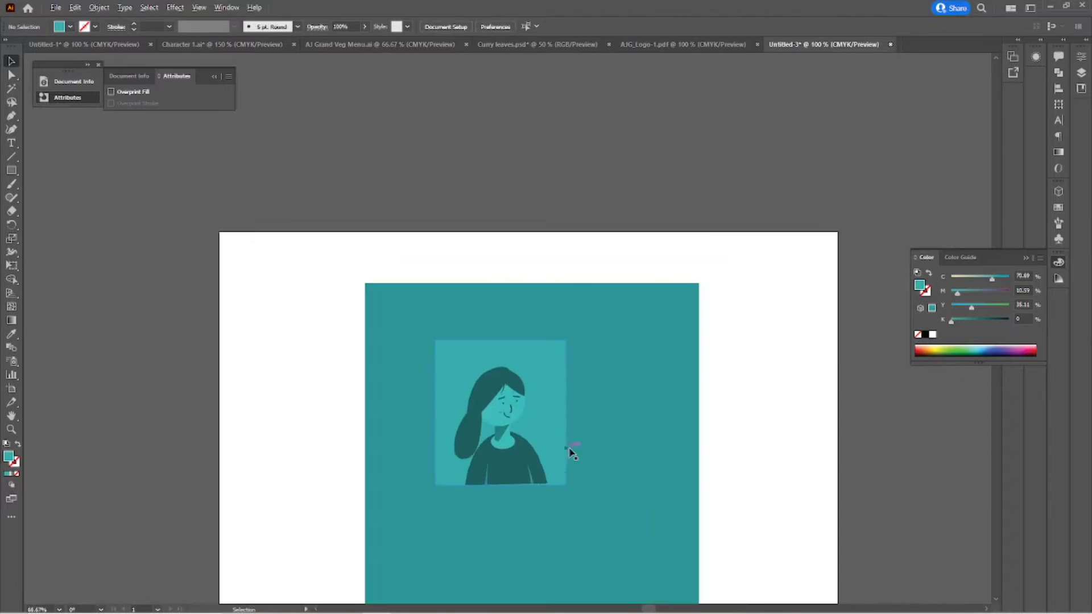
pyautogui.scroll(1, 570, 449)
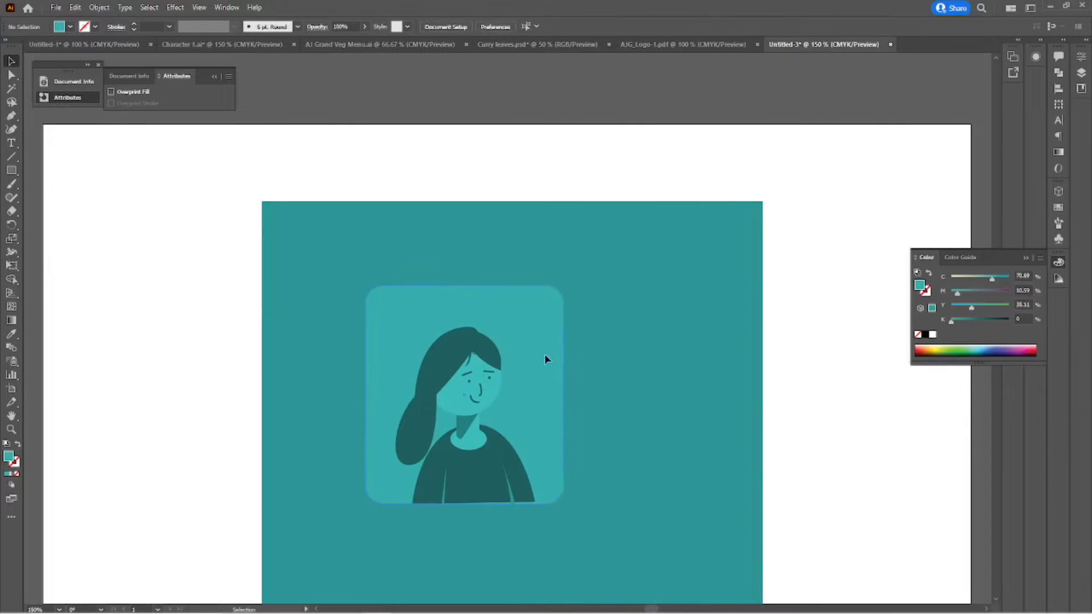
pyautogui.scroll(-1, 574, 393)
pyautogui.click(12, 333)
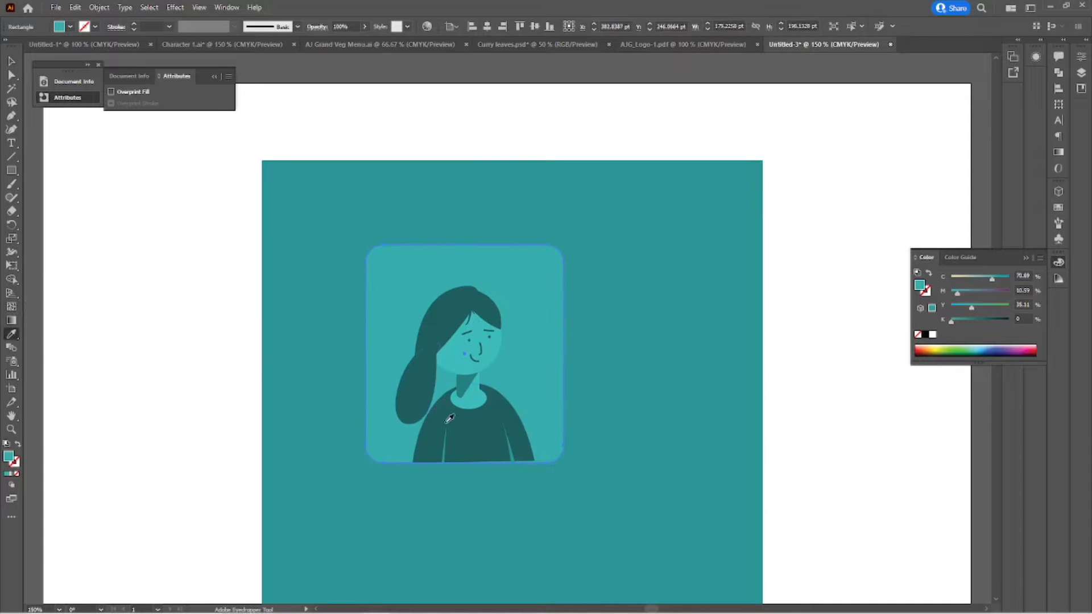
pyautogui.click(447, 425)
pyautogui.hotkey('ctrl', 'z')
pyautogui.press('v')
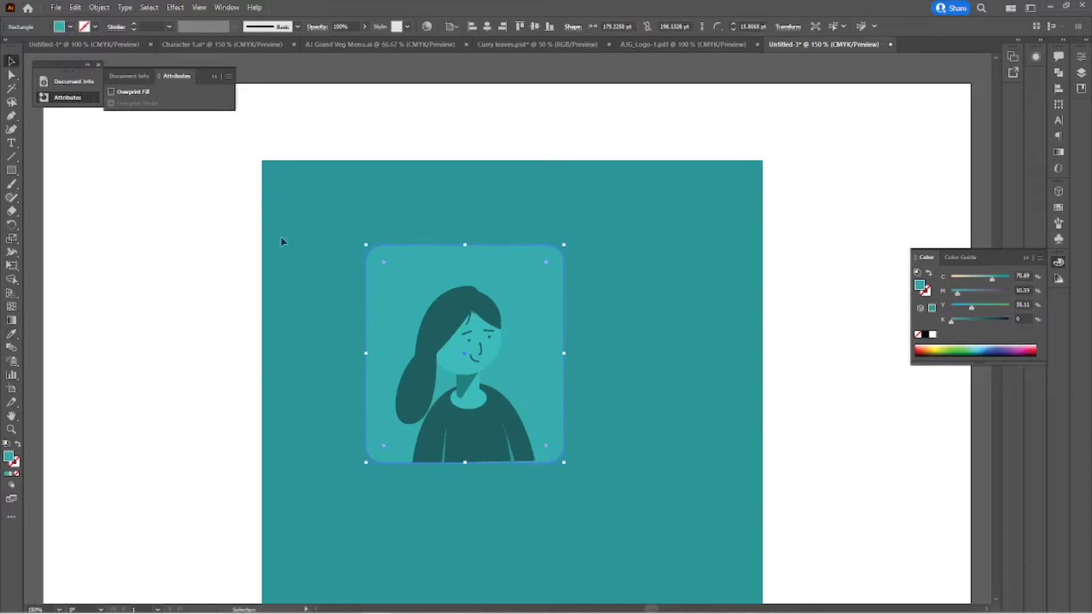
pyautogui.click(602, 248)
# Step: Move the card left, duplicate it to the right, and fill the copy dark teal
pyautogui.moveTo(477, 427)
pyautogui.mouseDown()
pyautogui.moveTo(407, 427)
pyautogui.moveTo(619, 427)
pyautogui.mouseUp()
pyautogui.click(754, 425)
pyautogui.hotkey('ctrl', '+')
pyautogui.click(434, 268)
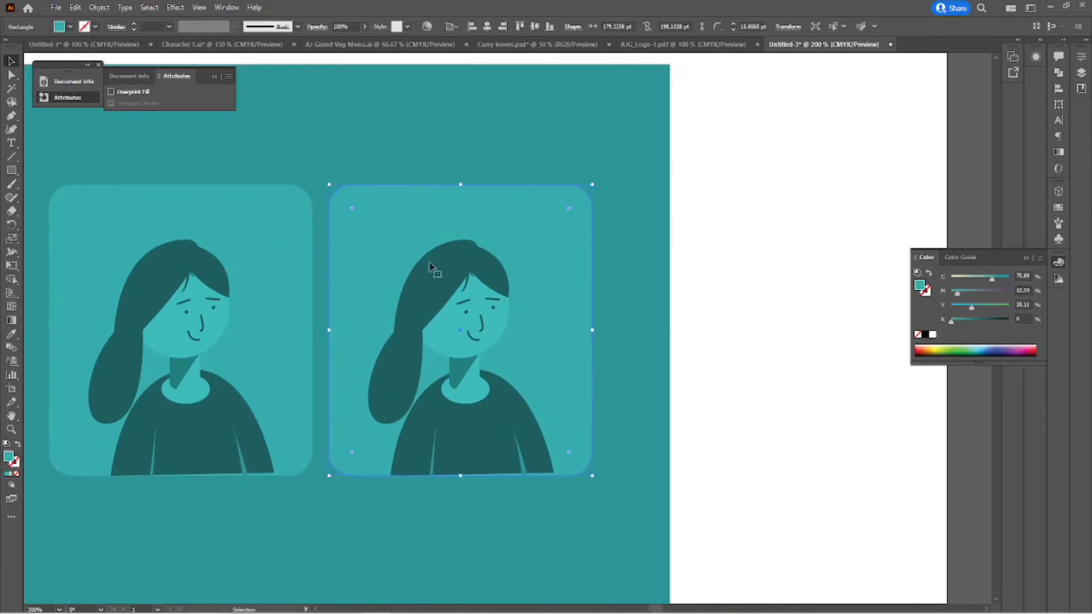
pyautogui.press('i')
pyautogui.click(492, 427)
pyautogui.press('v')
pyautogui.click(641, 288)
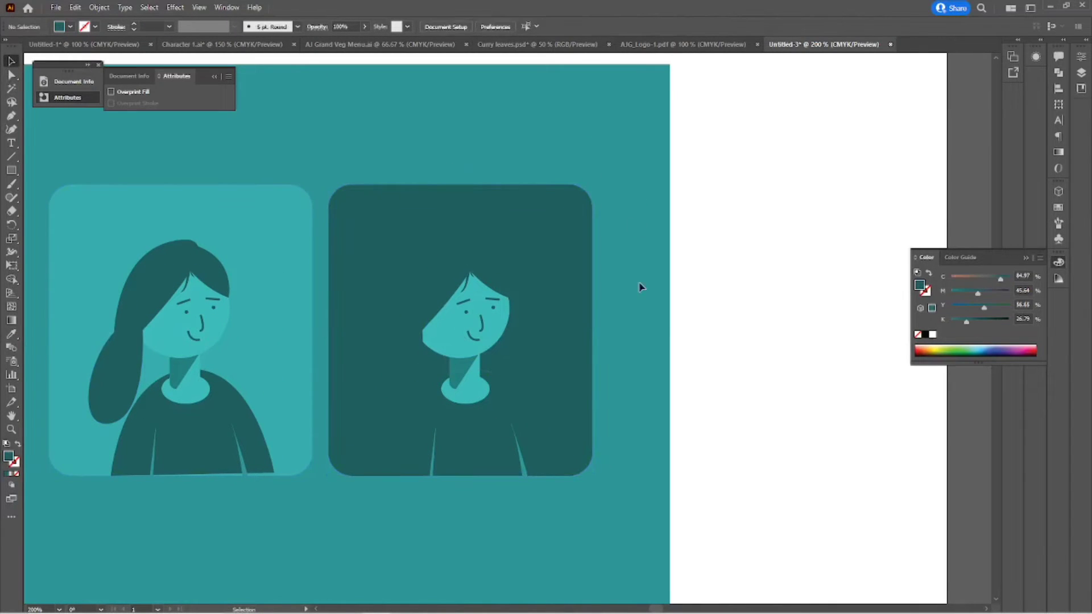
# Step: Delete the two sweater folds from the right-hand figure
pyautogui.scroll(-1, 641, 288)
pyautogui.click(521, 444)
pyautogui.keyDown('shift'); pyautogui.click(436, 449); pyautogui.keyUp('shift')
pyautogui.press('Delete')
pyautogui.hotkey('ctrl', '-')
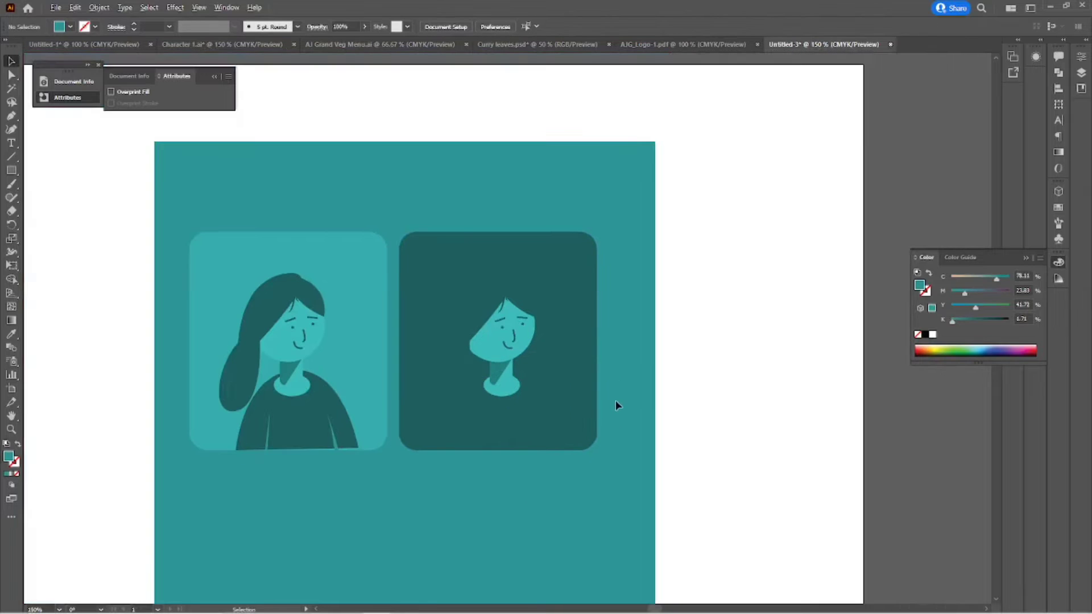
pyautogui.hotkey('ctrl', '+')
pyautogui.scroll(2, 610, 371)
pyautogui.hscroll(-1, 635, 339)
# Step: Delete the right figure's hidden hair path and centre both cards in view
pyautogui.click(450, 435)
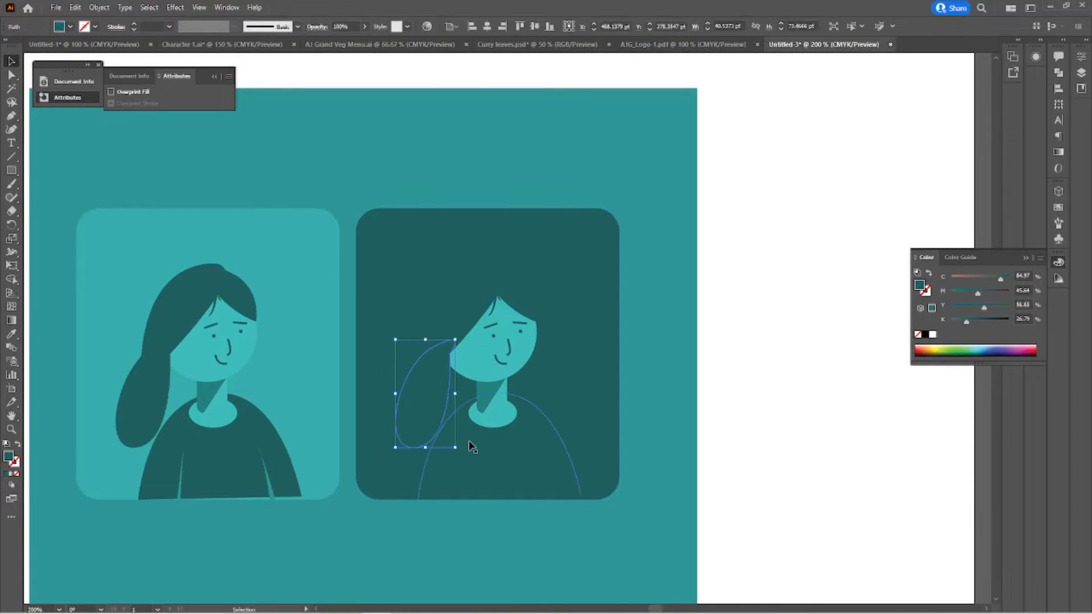
pyautogui.press('Delete')
pyautogui.hotkey('ctrl', '-')
pyautogui.hotkey('ctrl', '+')
pyautogui.hotkey('ctrl', '+')
pyautogui.hotkey('ctrl', '+')
pyautogui.hotkey('ctrl', '-')
pyautogui.hotkey('ctrl', '-')
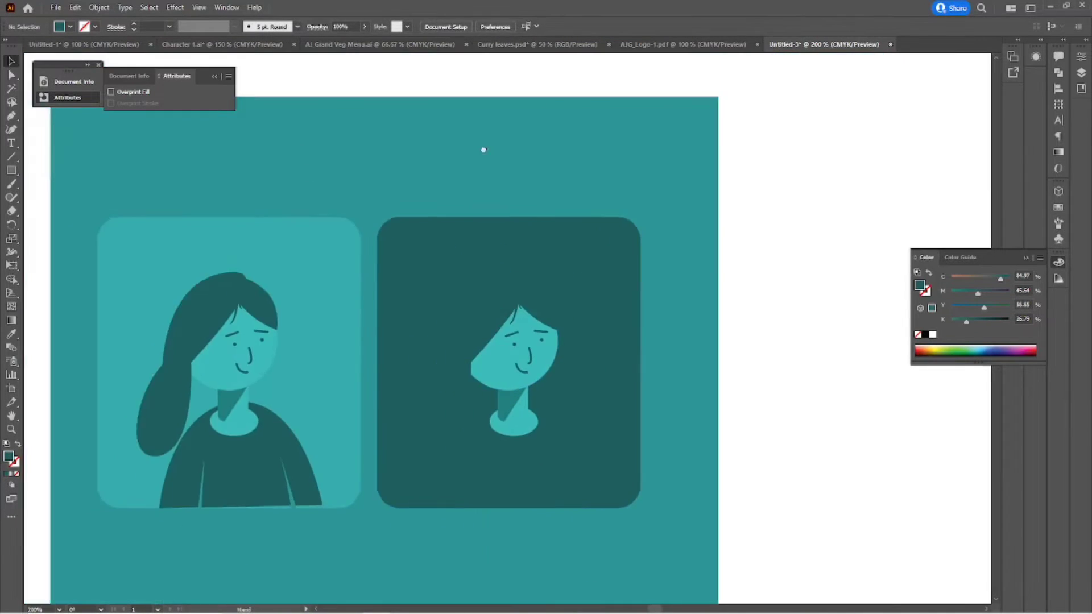
pyautogui.moveTo(337, 157); pyautogui.dragTo(486, 136)
# Step: Nudge the sweater's bottom anchor into place with Direct Selection
pyautogui.click(447, 489)
pyautogui.click(392, 490)
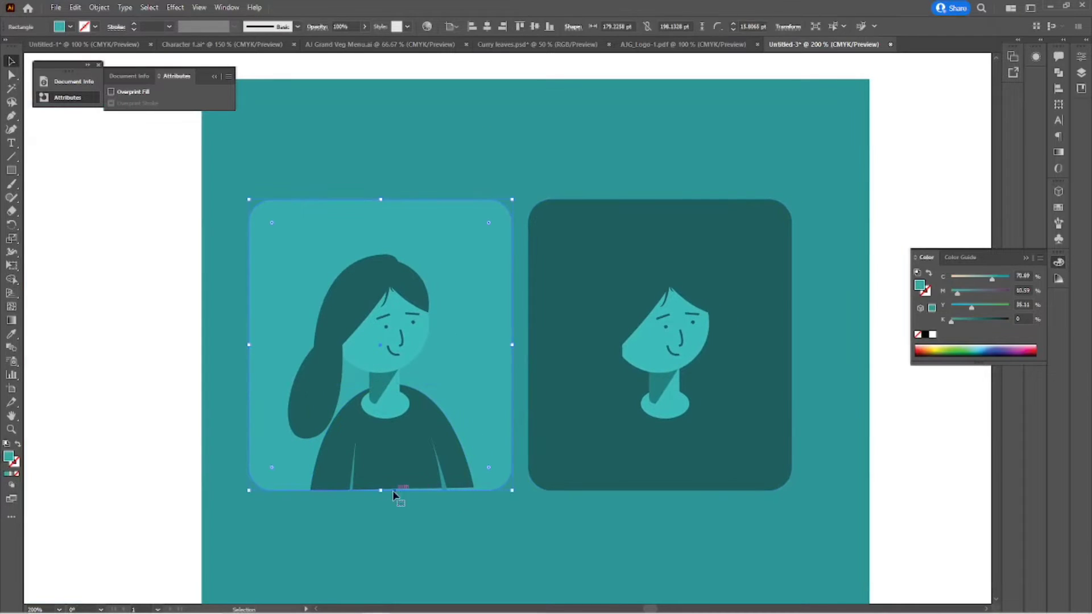
pyautogui.click(459, 488)
pyautogui.click(13, 76)
pyautogui.hotkey('ctrl', '+')
pyautogui.hotkey('ctrl', '+')
pyautogui.hotkey('ctrl', '+')
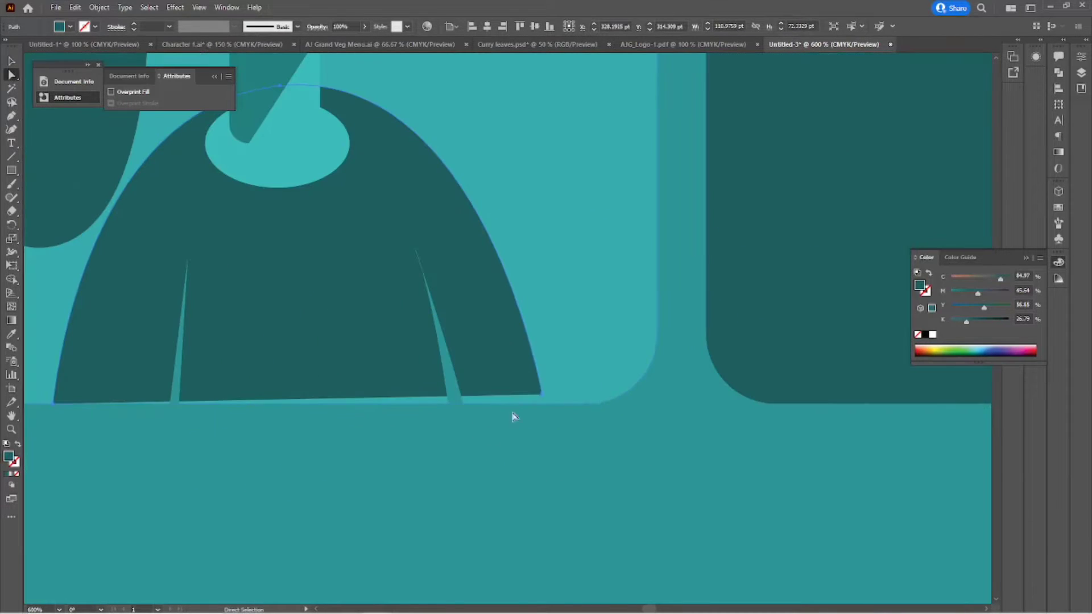
pyautogui.moveTo(543, 400); pyautogui.dragTo(543, 402)
pyautogui.hotkey('ctrl', '-')
pyautogui.hotkey('ctrl', '-')
pyautogui.hotkey('ctrl', '-')
pyautogui.hotkey('ctrl', '-')
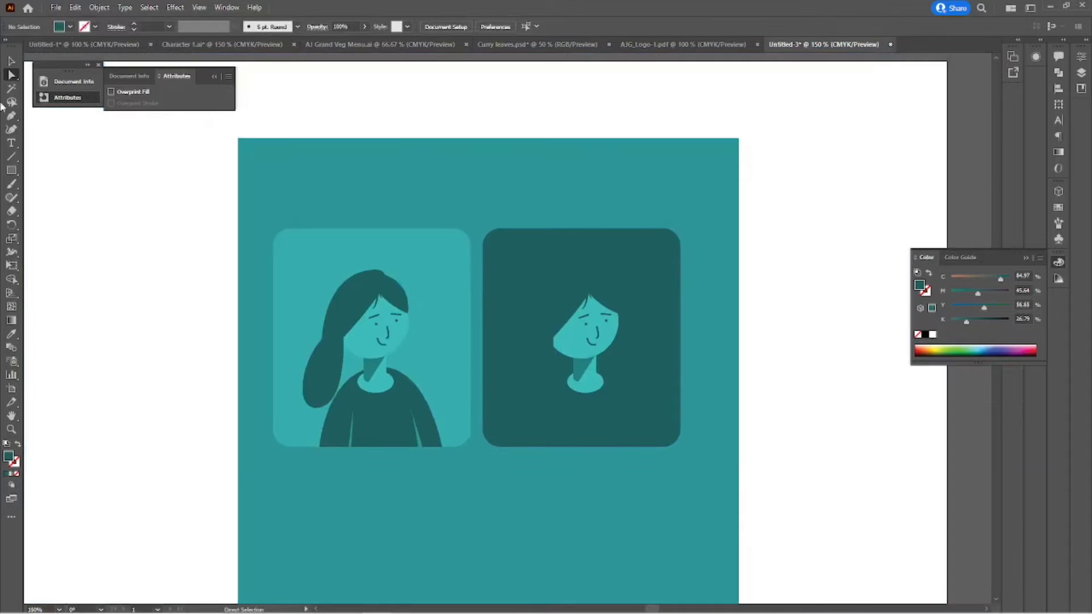
pyautogui.press('v')
pyautogui.hotkey('ctrl', 'shift', 'a')
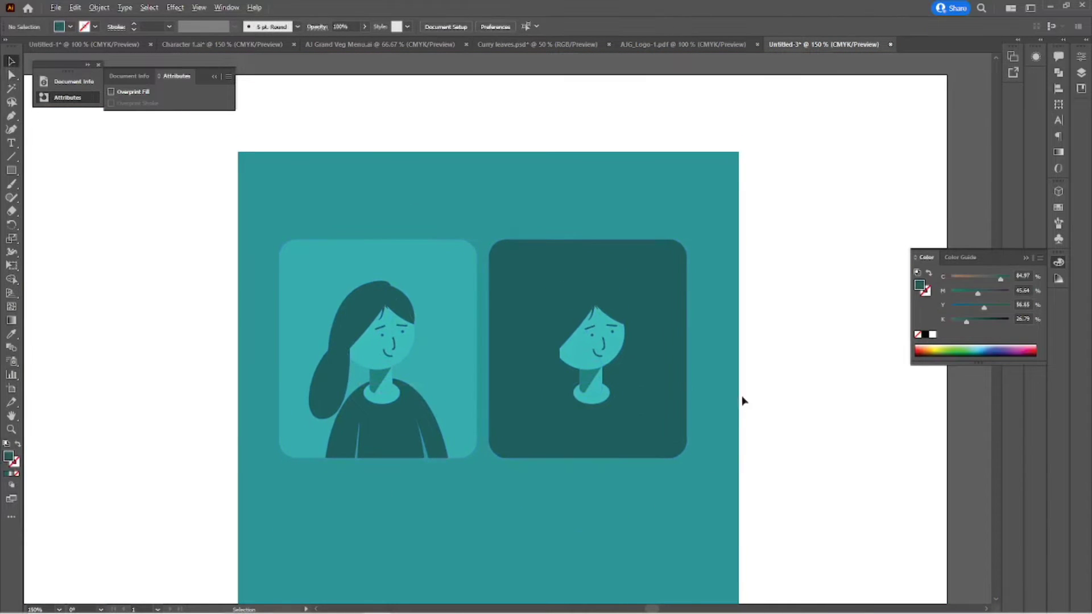
# Step: Give the dark card's hidden sweater arc a light teal stroke
pyautogui.hotkey('ctrl', '+')
pyautogui.click(552, 427)
pyautogui.scroll(1, 759, 467)
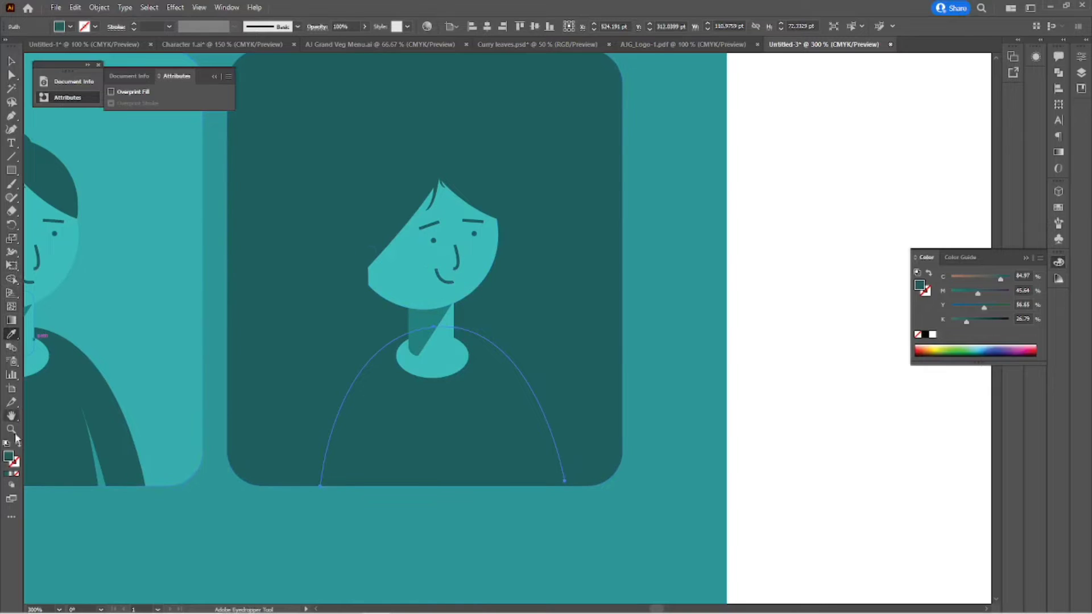
pyautogui.click(147, 271)
# Step: Delete the right-half anchor points of the dark card's sweater arc
pyautogui.click(681, 432)
pyautogui.scroll(-2, 680, 433)
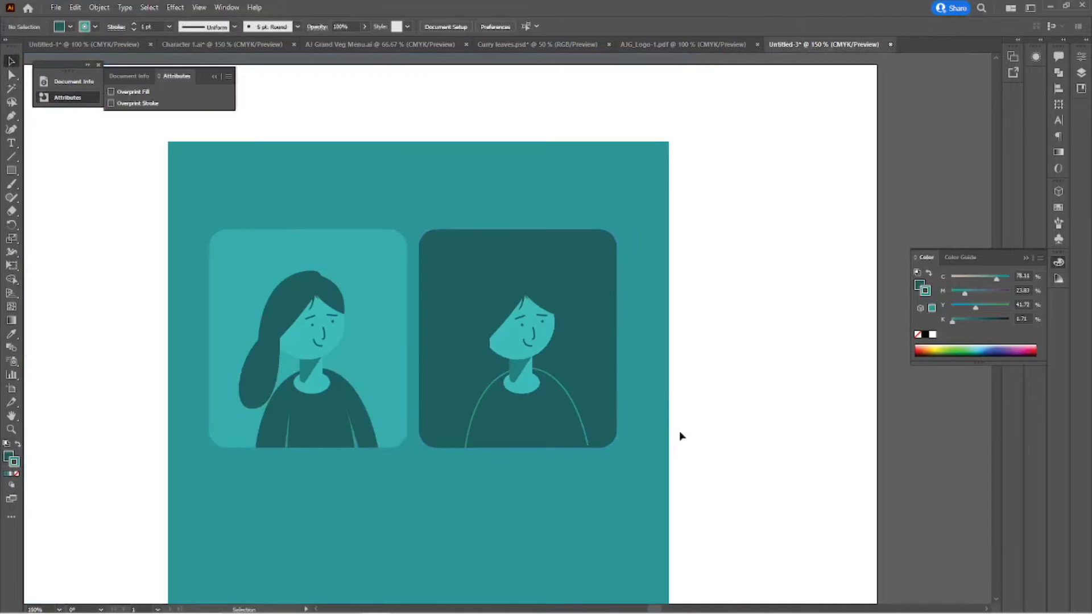
pyautogui.scroll(1, 614, 447)
pyautogui.click(599, 421)
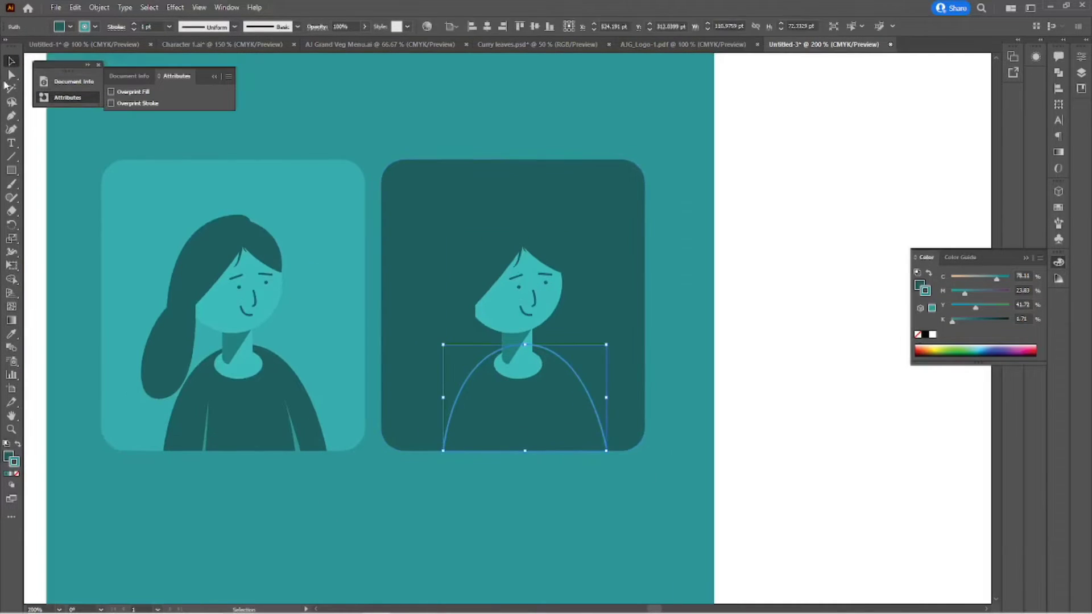
pyautogui.press('a')
pyautogui.moveTo(620, 464); pyautogui.dragTo(604, 445)
pyautogui.press('Delete')
pyautogui.click(608, 461)
# Step: Enlarge the teal background rectangle past the artboard edges
pyautogui.scroll(-1, 608, 460)
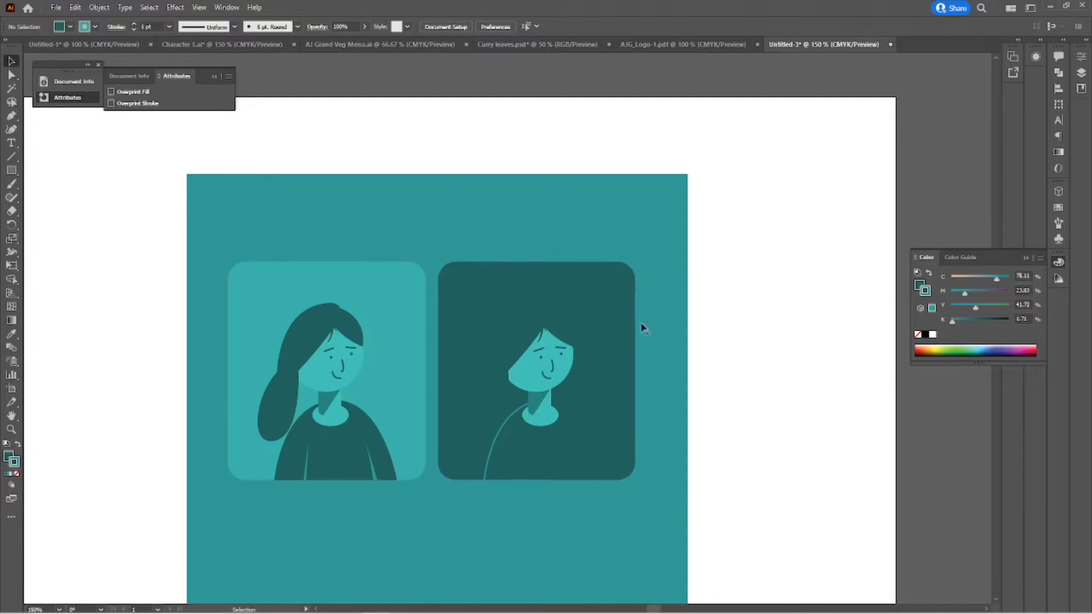
pyautogui.scroll(-1, 649, 352)
pyautogui.scroll(1, 653, 381)
pyautogui.scroll(-1, 676, 346)
pyautogui.scroll(1, 660, 361)
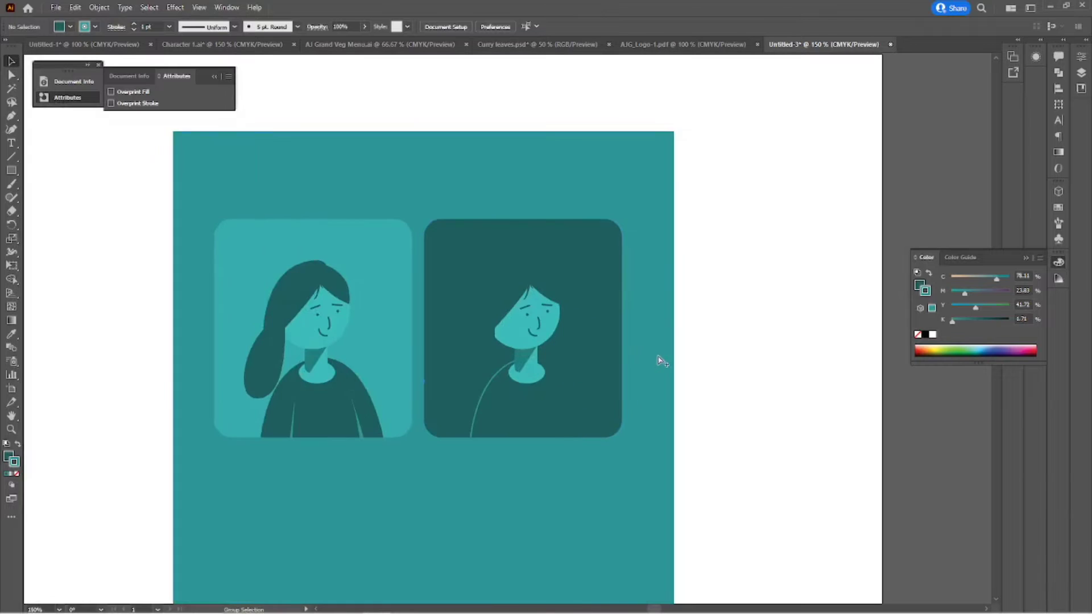
pyautogui.click(661, 361)
pyautogui.moveTo(675, 370); pyautogui.dragTo(807, 393)
pyautogui.hotkey('ctrl', '1')
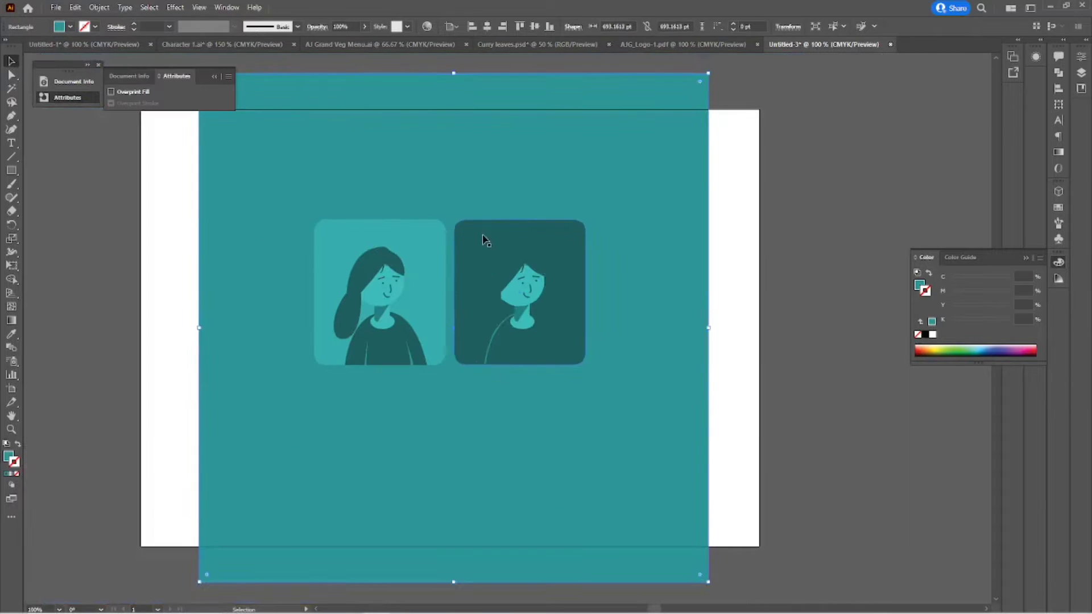
# Step: Select the dark card, clear the selection, and hide the overprint attribute settings
pyautogui.click(485, 240)
pyautogui.scroll(2, 444, 241)
pyautogui.hotkey('ctrl', 'shift', 'a')
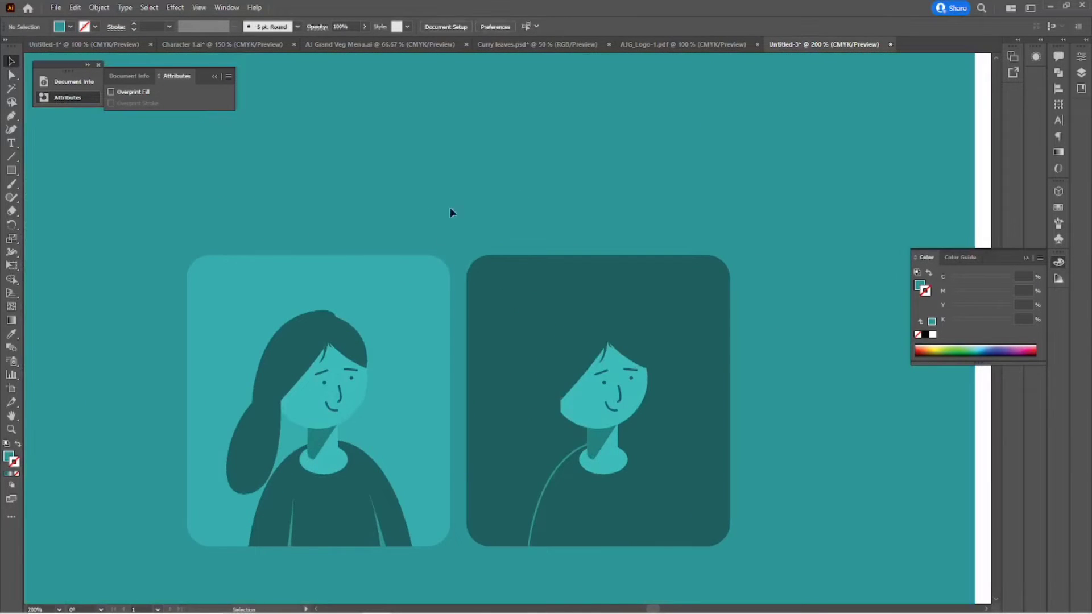
pyautogui.scroll(-1, 571, 205)
pyautogui.scroll(1, 553, 205)
pyautogui.scroll(-1, 398, 136)
pyautogui.click(213, 76)
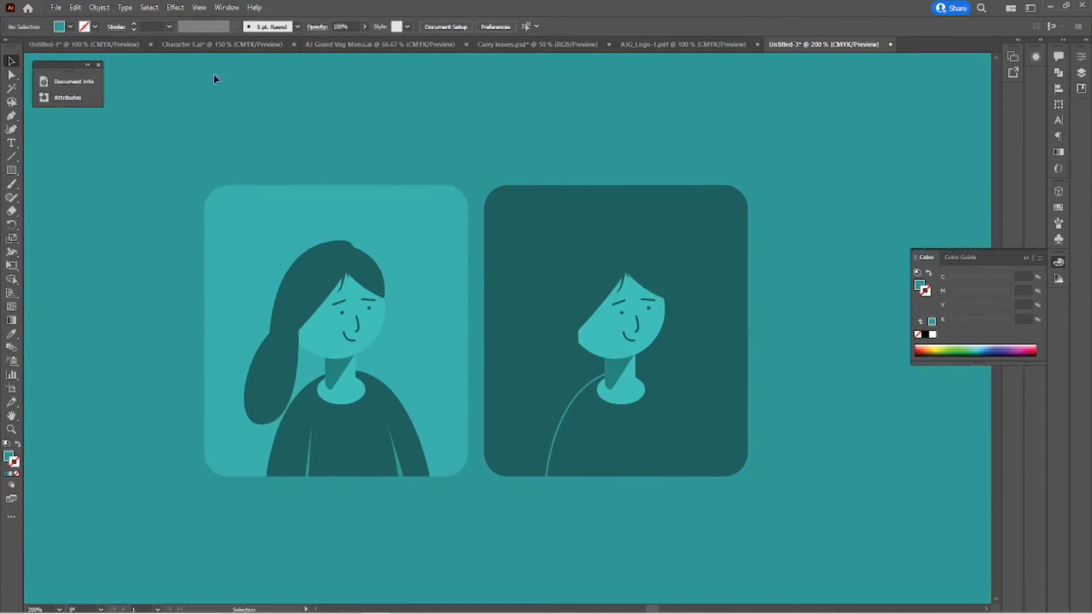
pyautogui.scroll(-1, 214, 78)
pyautogui.scroll(-1, 398, 410)
# Step: Move the dark card below the light card
pyautogui.scroll(1, 594, 356)
pyautogui.hscroll(-1, 594, 356)
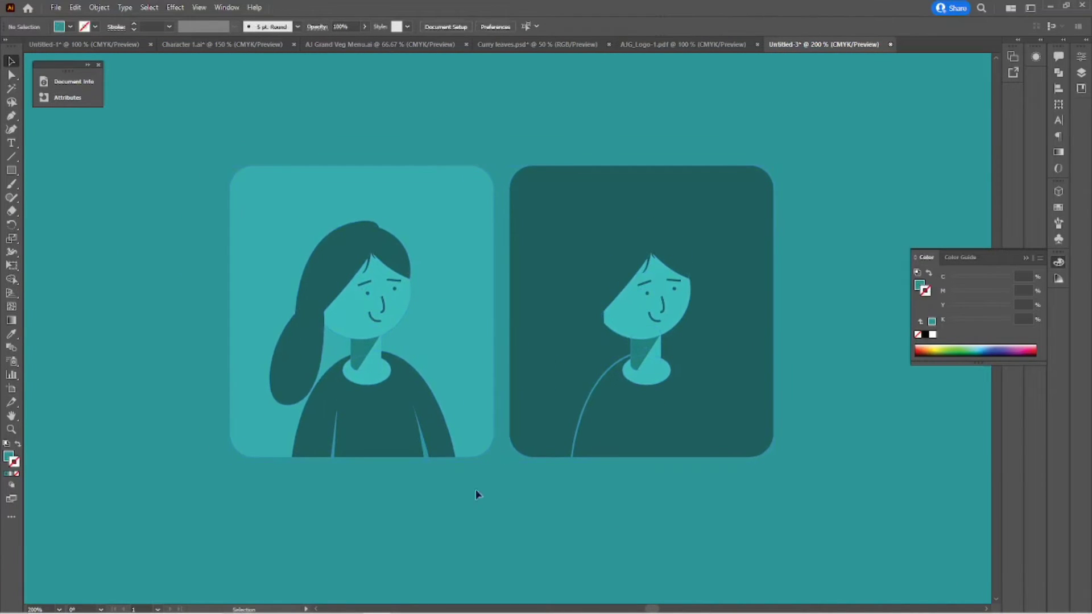
pyautogui.scroll(-1, 483, 427)
pyautogui.moveTo(574, 365)
pyautogui.mouseDown()
pyautogui.moveTo(718, 374)
pyautogui.moveTo(671, 458)
pyautogui.mouseUp()
pyautogui.moveTo(731, 479); pyautogui.dragTo(426, 517)
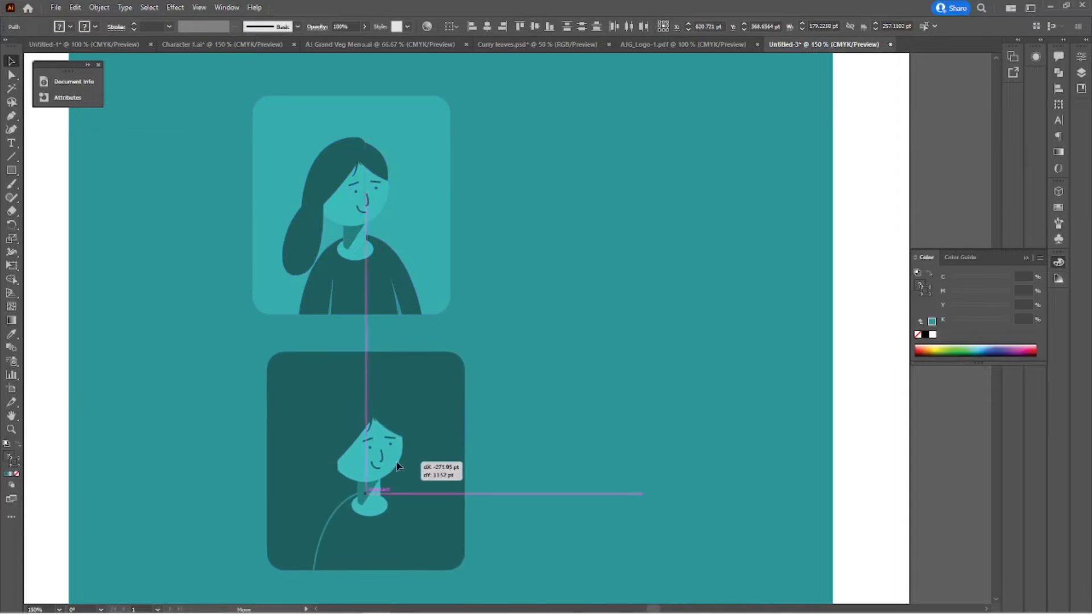
# Step: Widen the light card to the right into a landscape rectangle
pyautogui.scroll(3, 670, 434)
pyautogui.click(426, 227)
pyautogui.moveTo(450, 273); pyautogui.dragTo(620, 283)
pyautogui.hotkey('ctrl', 'shift', 'a')
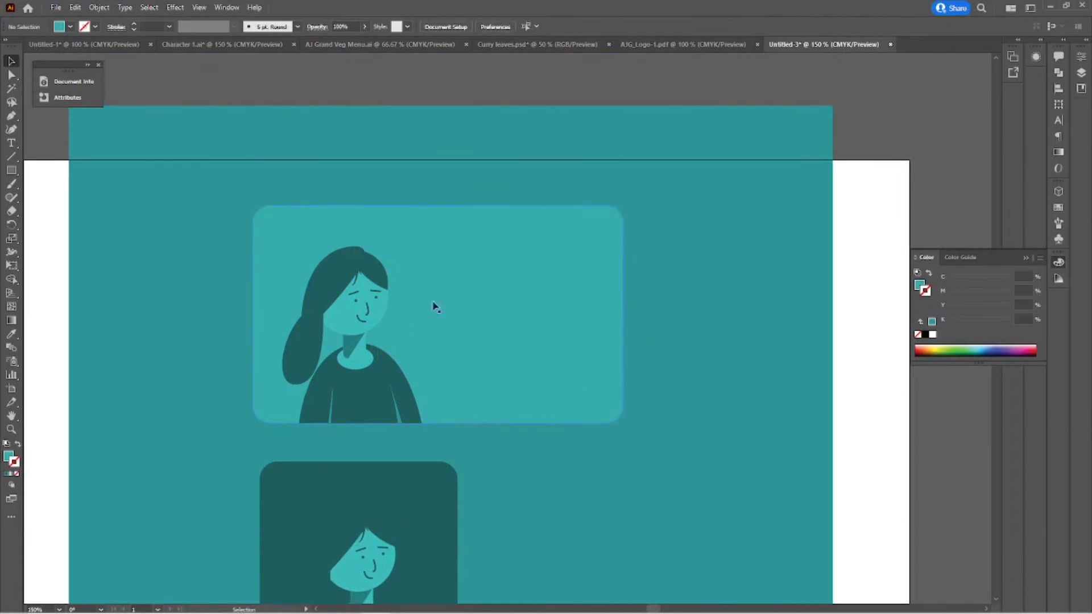
pyautogui.scroll(1, 524, 161)
# Step: Add a placeholder heading beside the woman in Montserrat Bold, dark teal like the sweater
pyautogui.click(13, 145)
pyautogui.click(501, 301)
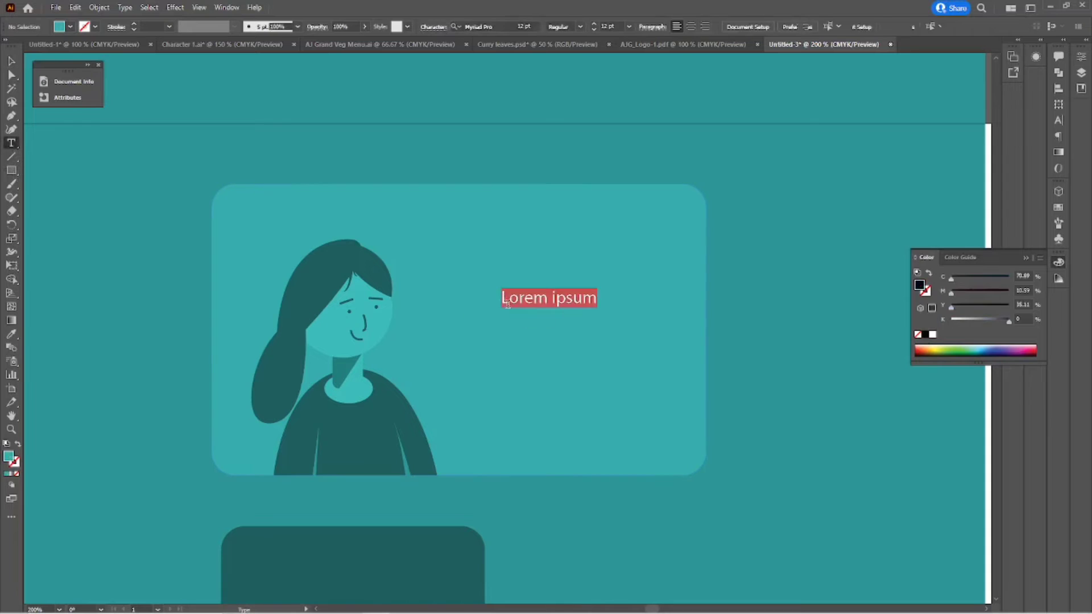
pyautogui.press('Escape')
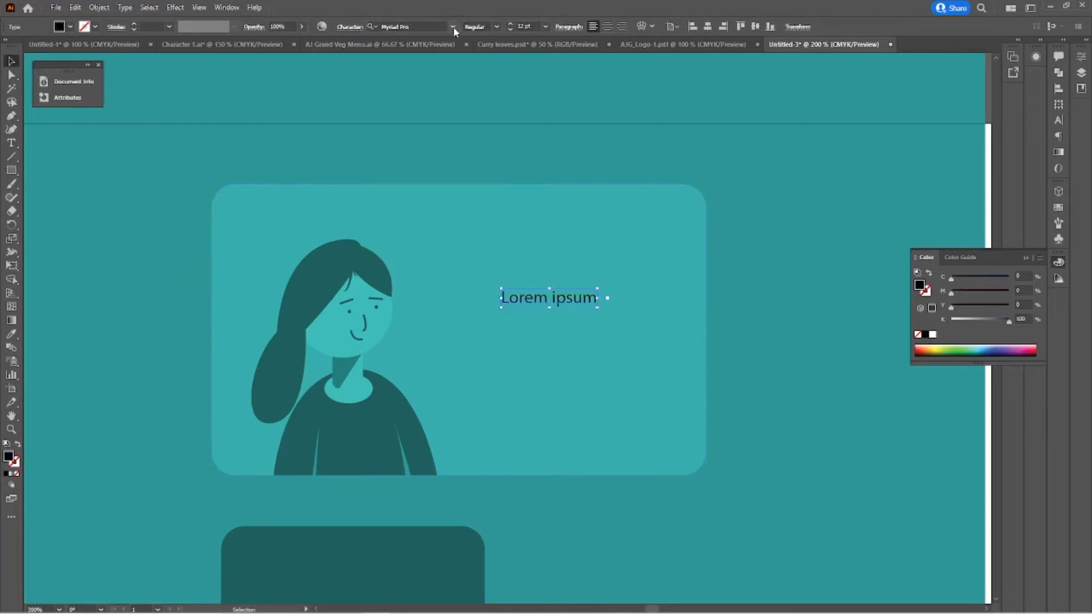
pyautogui.click(454, 27)
pyautogui.click(438, 207)
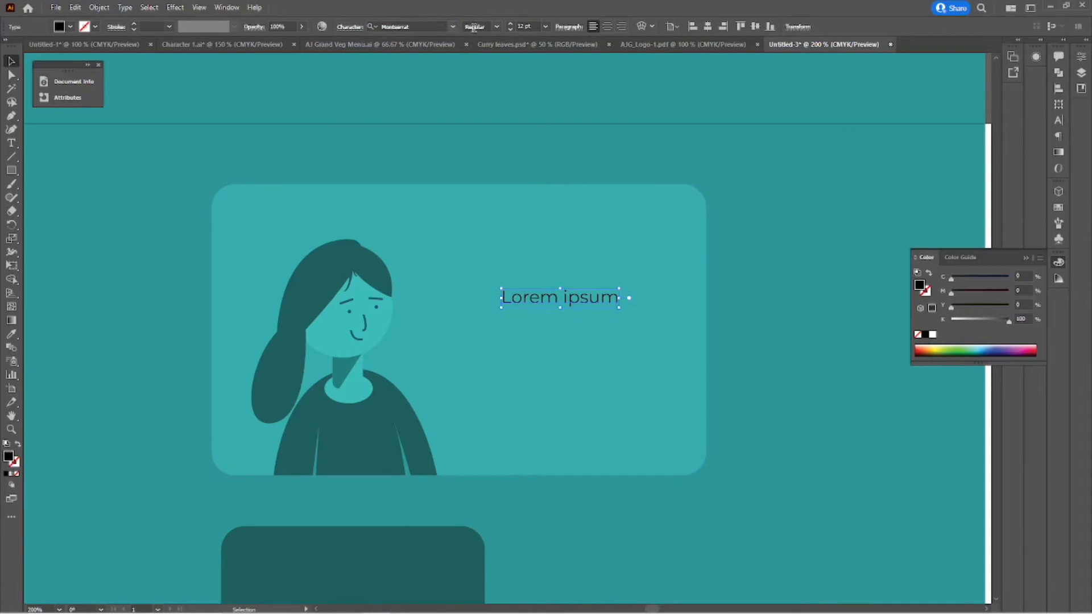
pyautogui.click(496, 26)
pyautogui.click(481, 189)
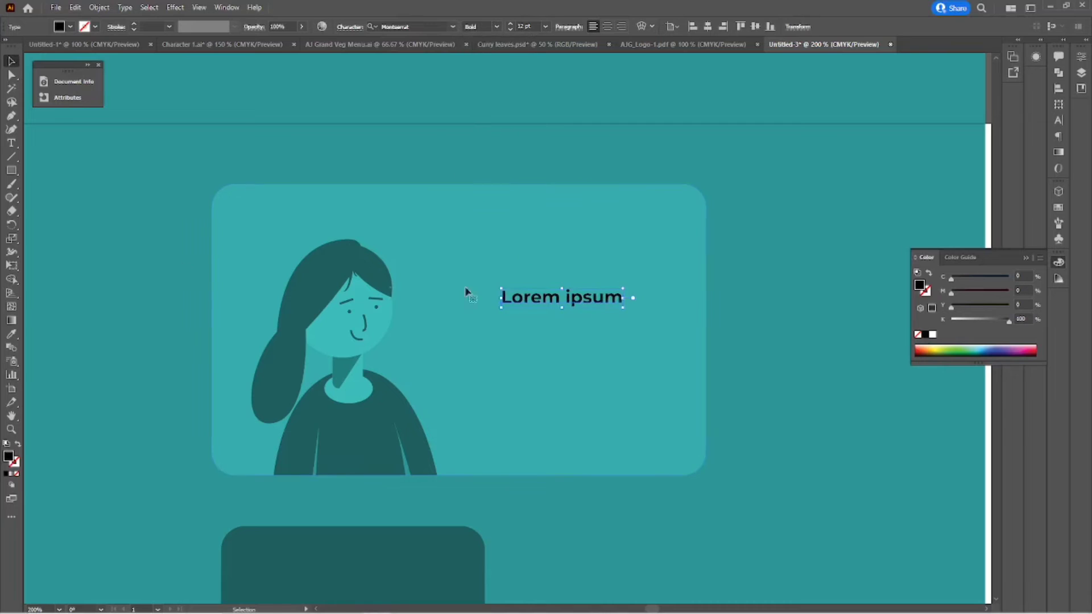
pyautogui.click(11, 334)
pyautogui.click(368, 426)
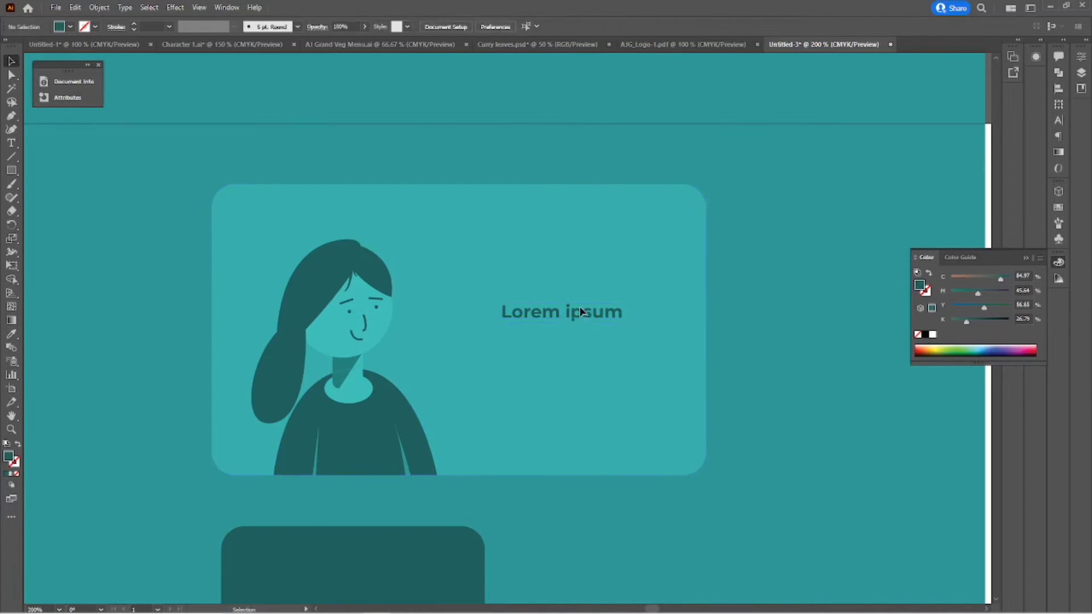
# Step: Try Alumni Sans on the heading, then revert it to Montserrat Bold
pyautogui.click(407, 27)
pyautogui.write('alum')
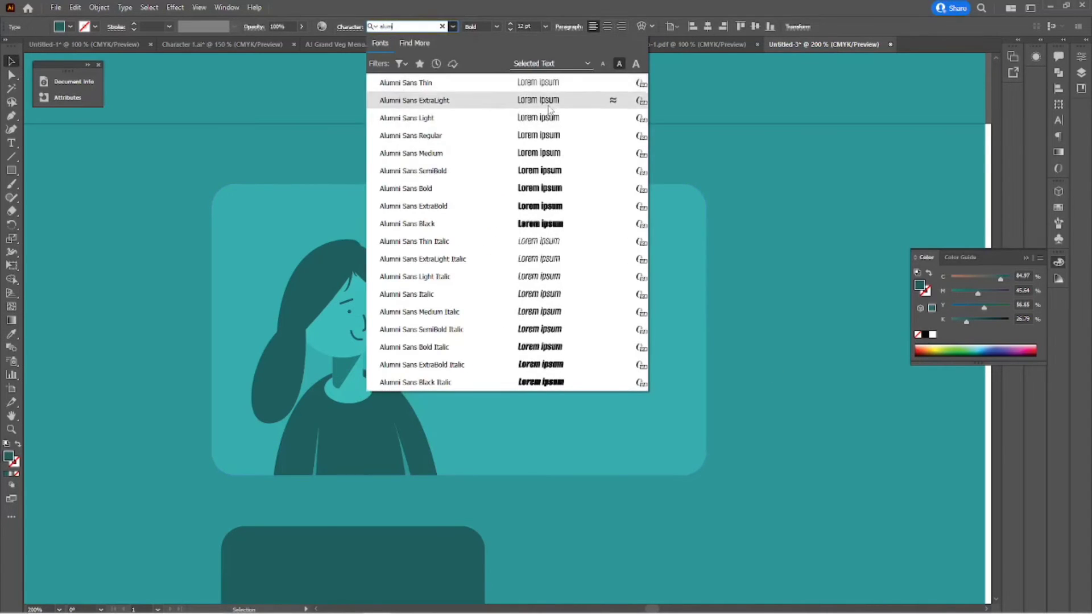
pyautogui.click(608, 206)
pyautogui.click(561, 314)
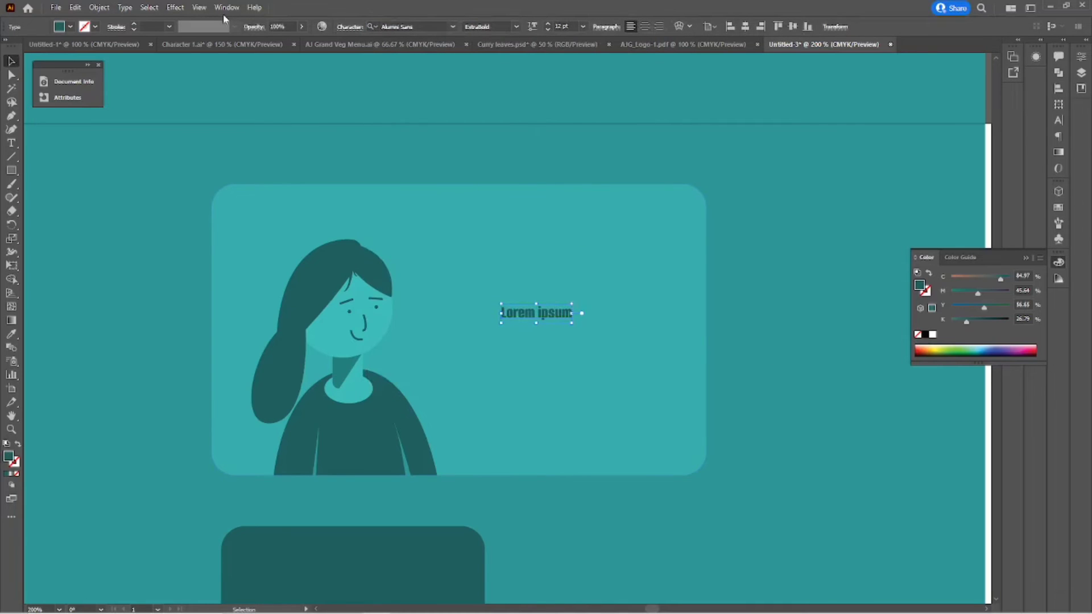
pyautogui.click(125, 7)
pyautogui.click(319, 45)
pyautogui.press('a')
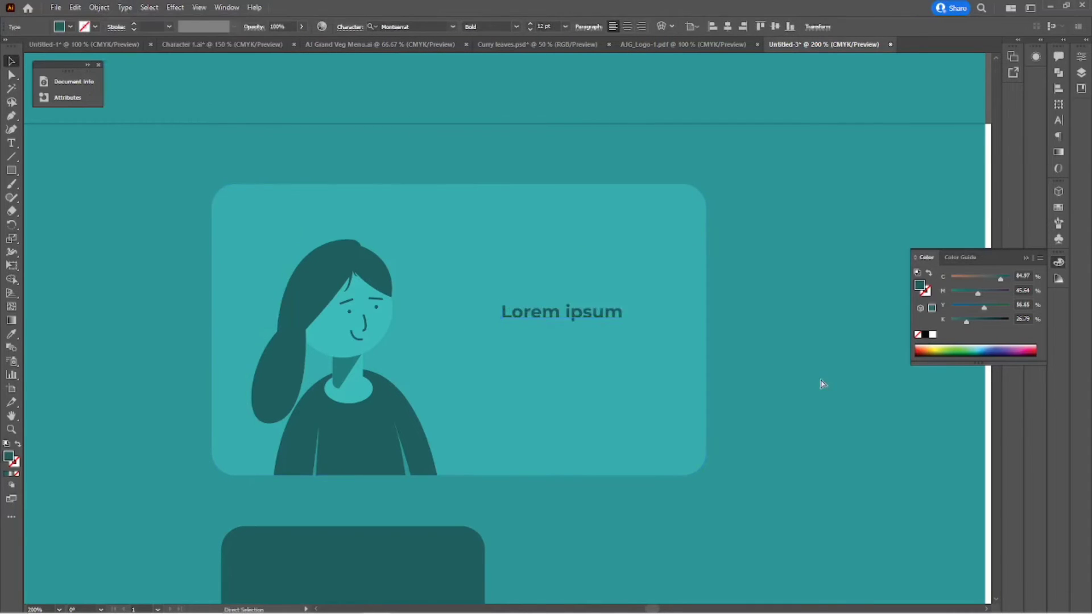
pyautogui.press('v')
pyautogui.click(578, 315)
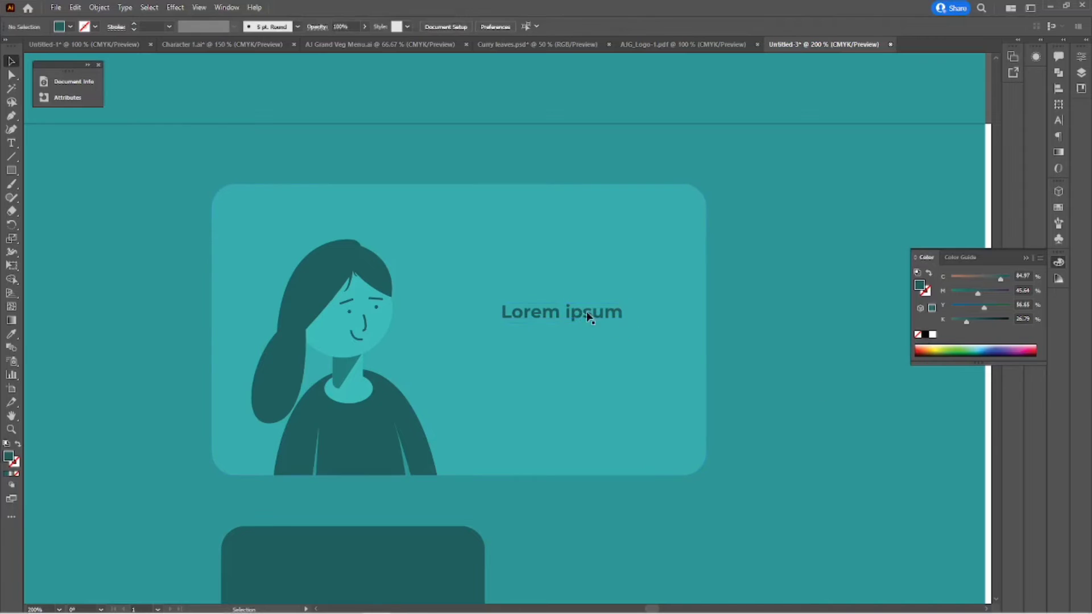
pyautogui.click(45, 162)
# Step: Create a trial text box below the heading, then delete it
pyautogui.press('t')
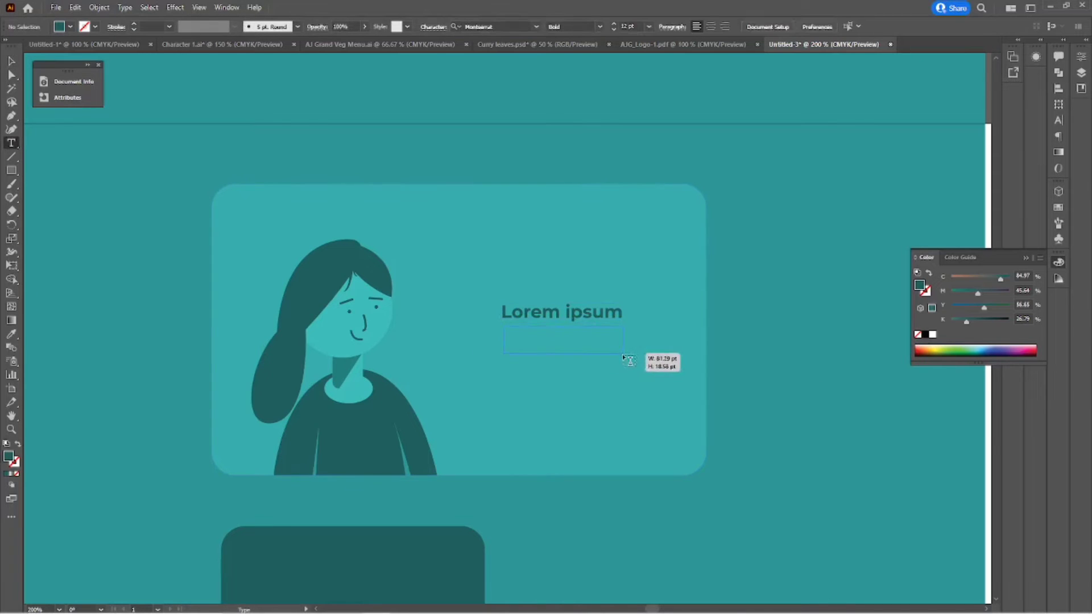
pyautogui.moveTo(624, 357); pyautogui.dragTo(624, 357)
pyautogui.write('Lorem')
pyautogui.press('Escape')
pyautogui.click(566, 27)
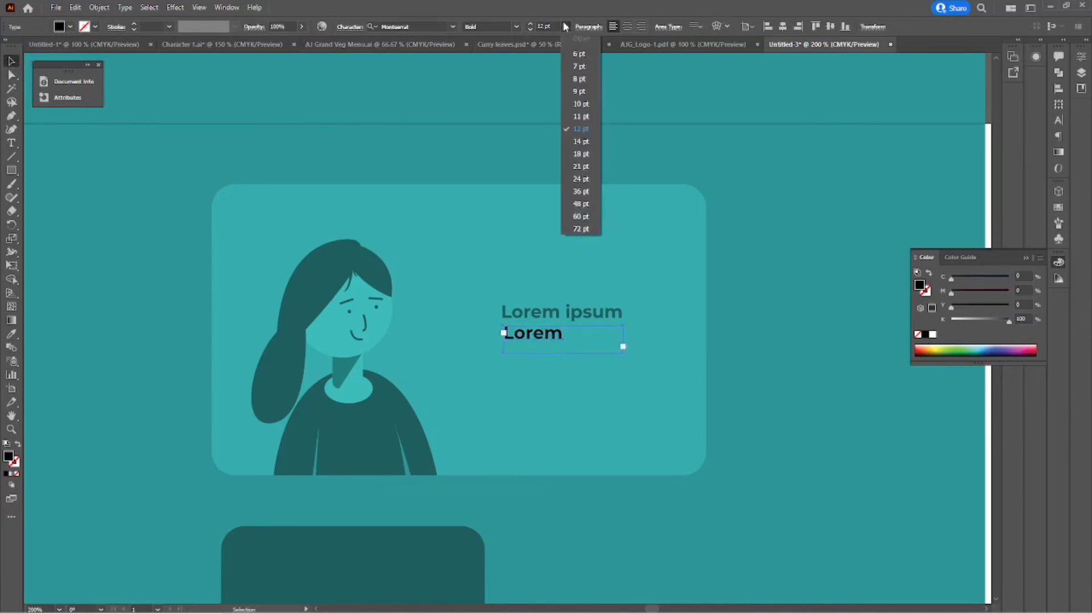
pyautogui.press('Escape')
pyautogui.press('Delete')
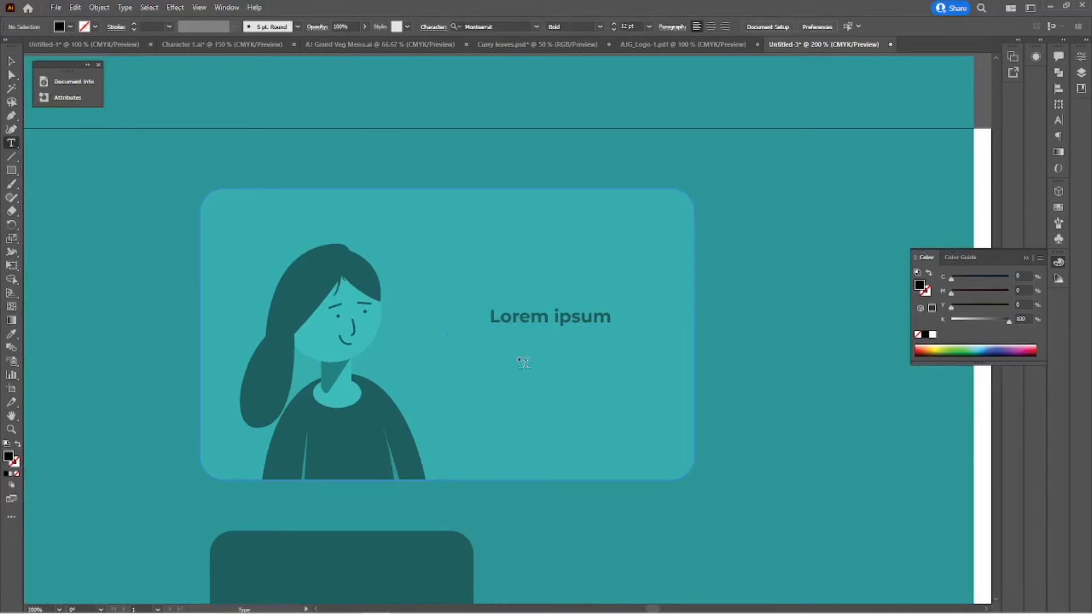
# Step: Draw the body paragraph frame under the heading, set it to 7 pt, and fit the frame
pyautogui.moveTo(445, 344); pyautogui.dragTo(581, 453)
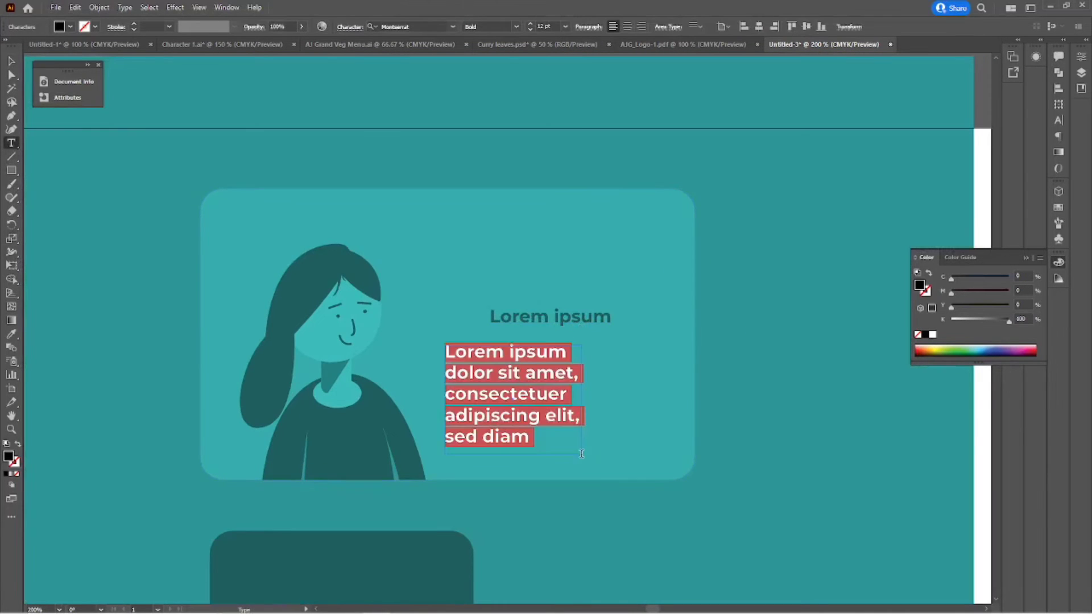
pyautogui.press('Escape')
pyautogui.moveTo(581, 399); pyautogui.dragTo(669, 399)
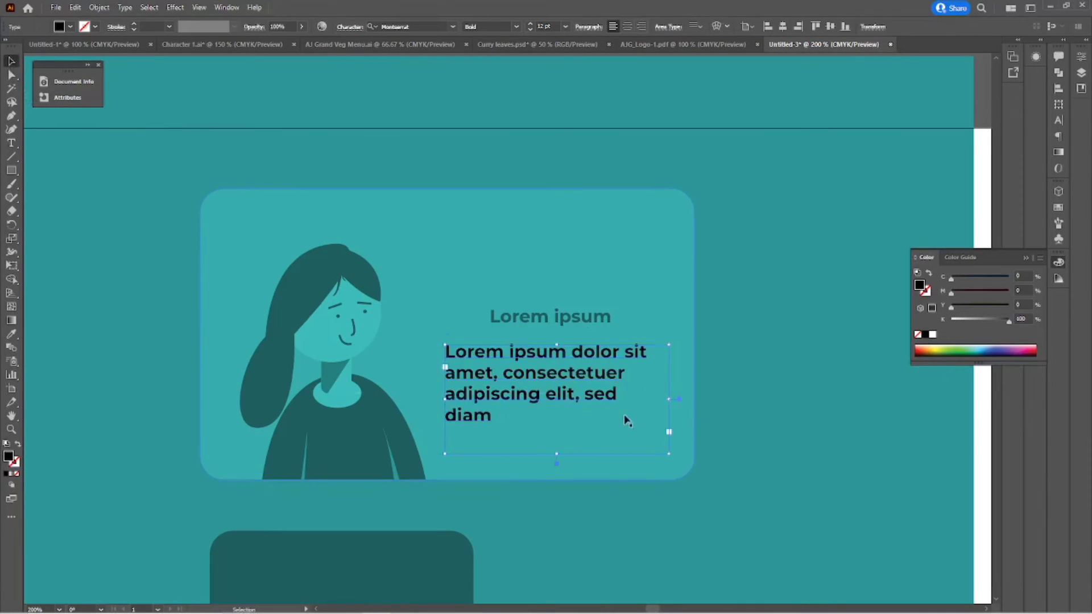
pyautogui.moveTo(557, 454); pyautogui.dragTo(557, 399)
pyautogui.click(565, 27)
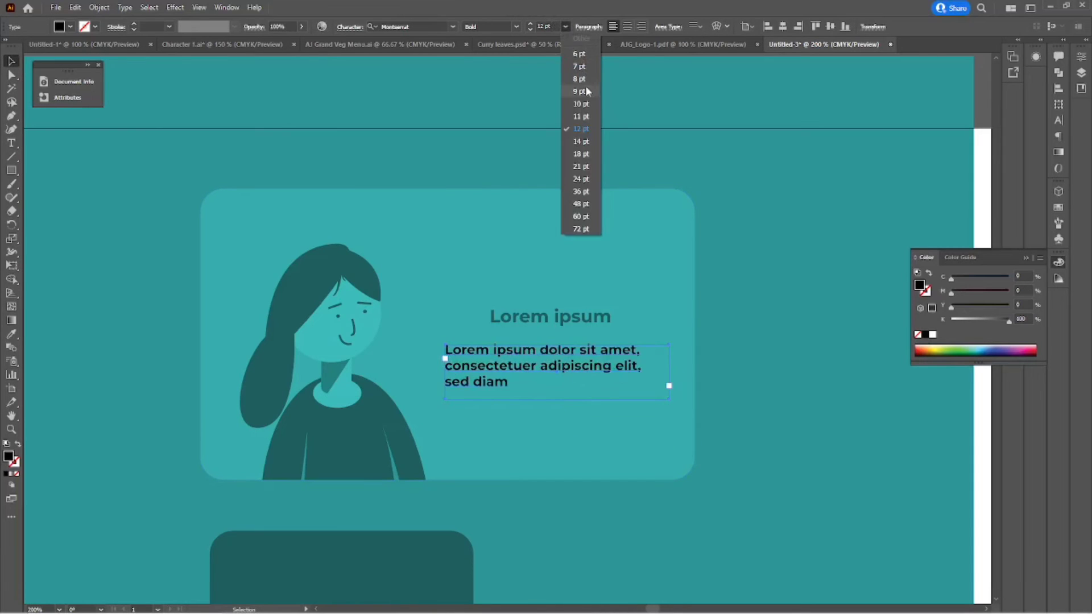
pyautogui.click(580, 66)
pyautogui.moveTo(551, 316); pyautogui.dragTo(508, 328)
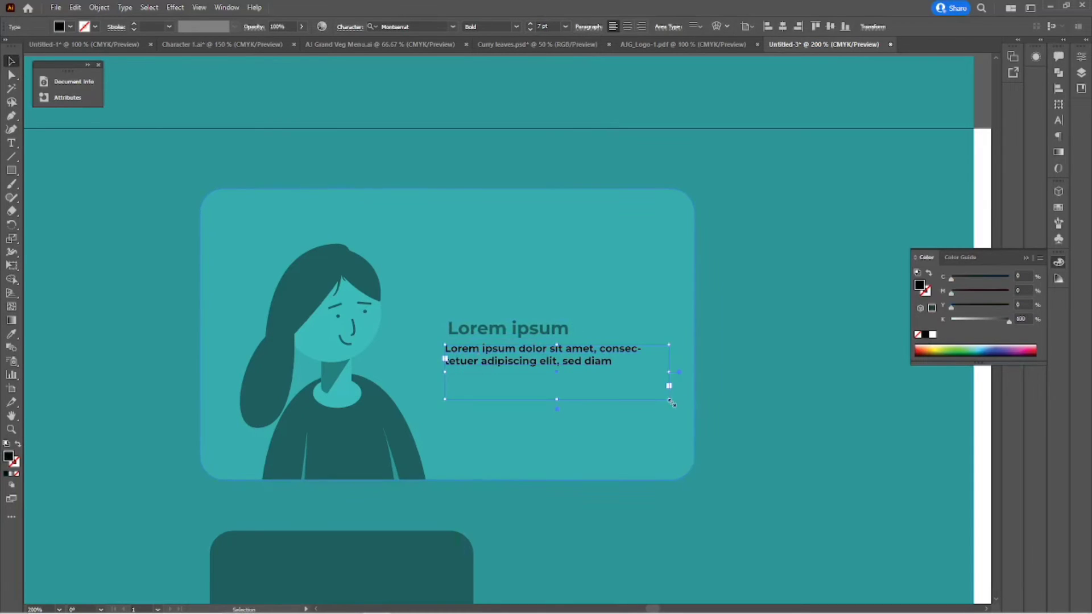
pyautogui.moveTo(669, 399); pyautogui.dragTo(650, 395)
# Step: Reduce the body text to 6 pt, narrow its frame, and eyedropper the dark teal
pyautogui.click(566, 26)
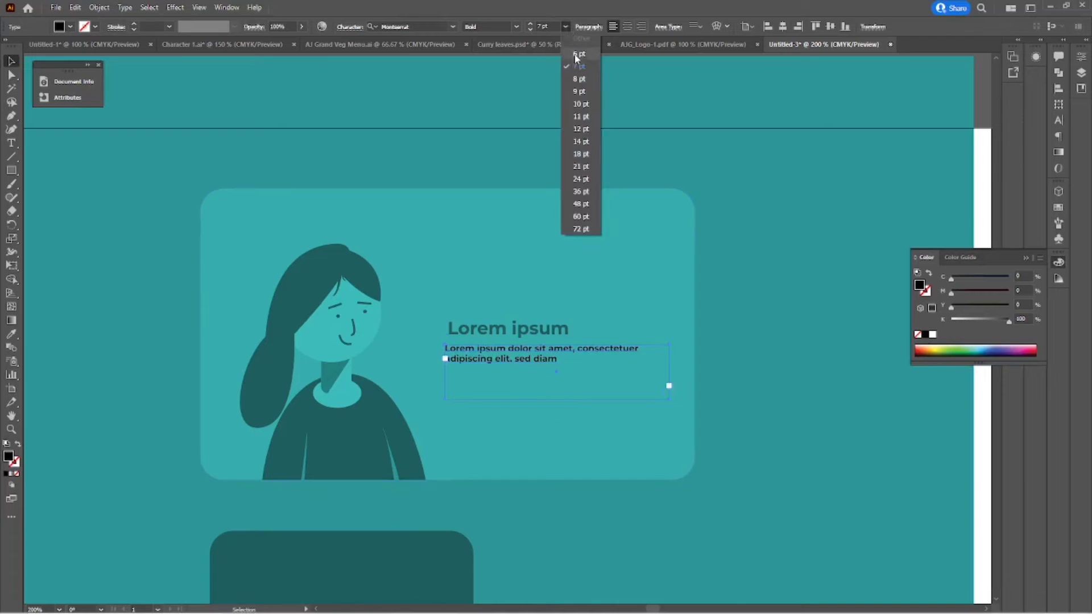
pyautogui.click(579, 53)
pyautogui.moveTo(669, 373); pyautogui.dragTo(583, 374)
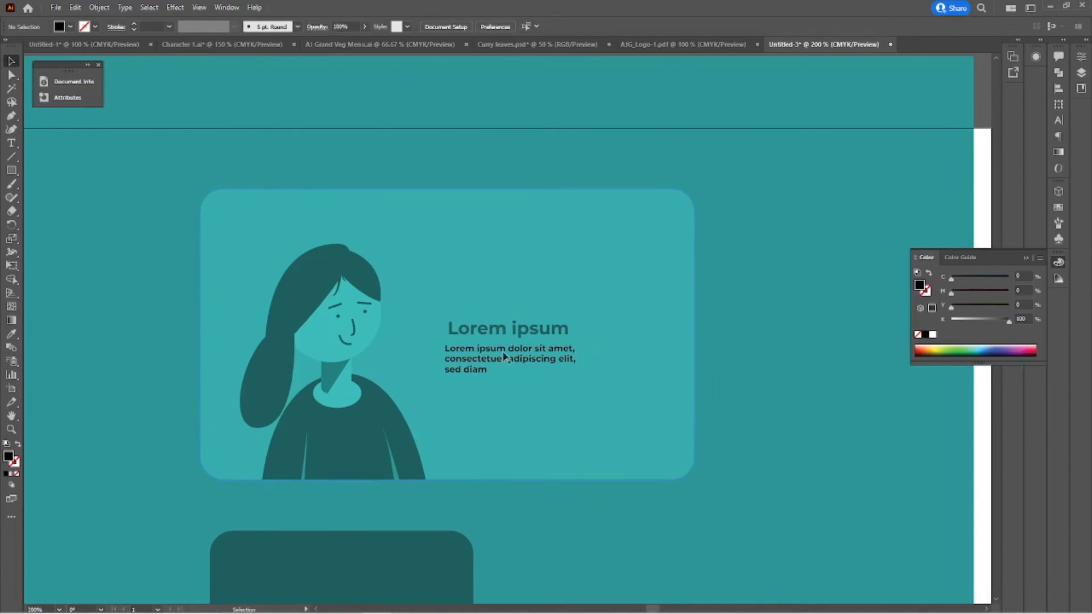
pyautogui.click(317, 412)
pyautogui.press('v')
pyautogui.click(812, 363)
# Step: Switch the body paragraph to Montserrat Regular weight
pyautogui.click(529, 349)
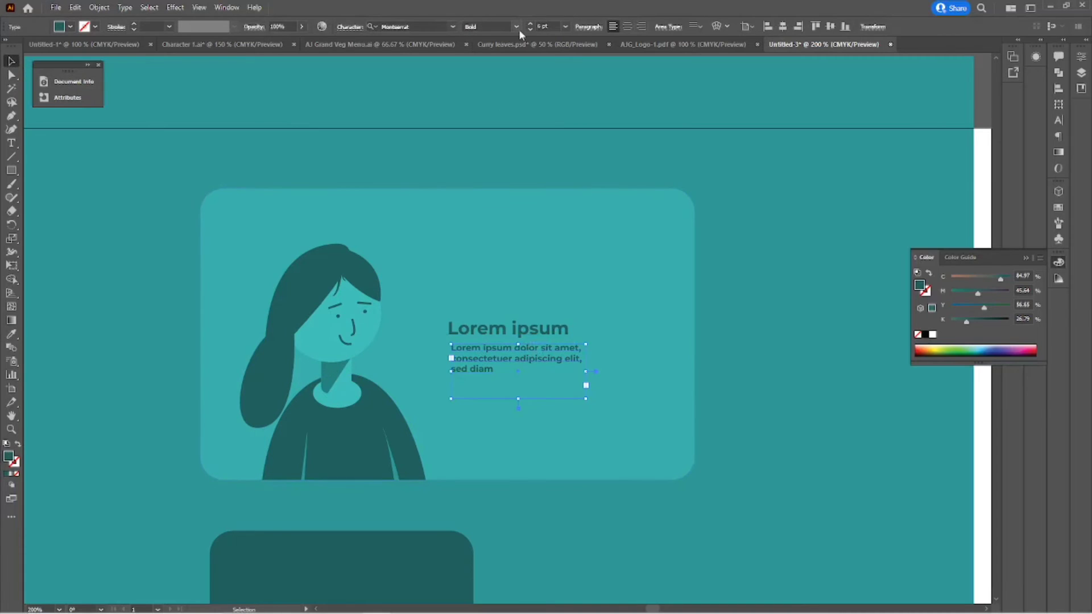
pyautogui.click(519, 29)
pyautogui.click(488, 113)
pyautogui.click(657, 332)
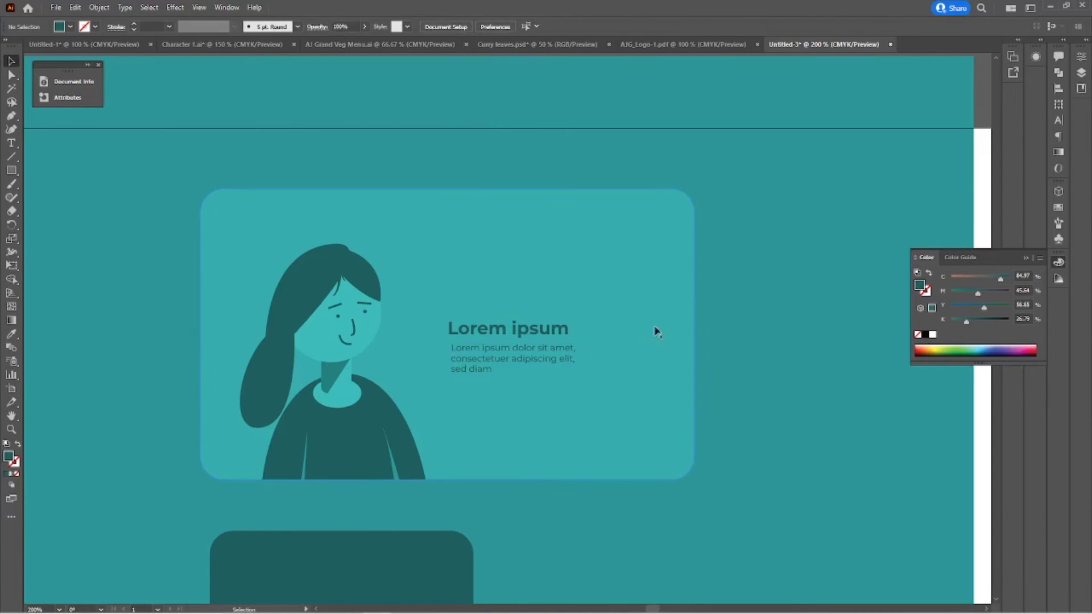
pyautogui.click(483, 398)
pyautogui.hotkey('ctrl', '+')
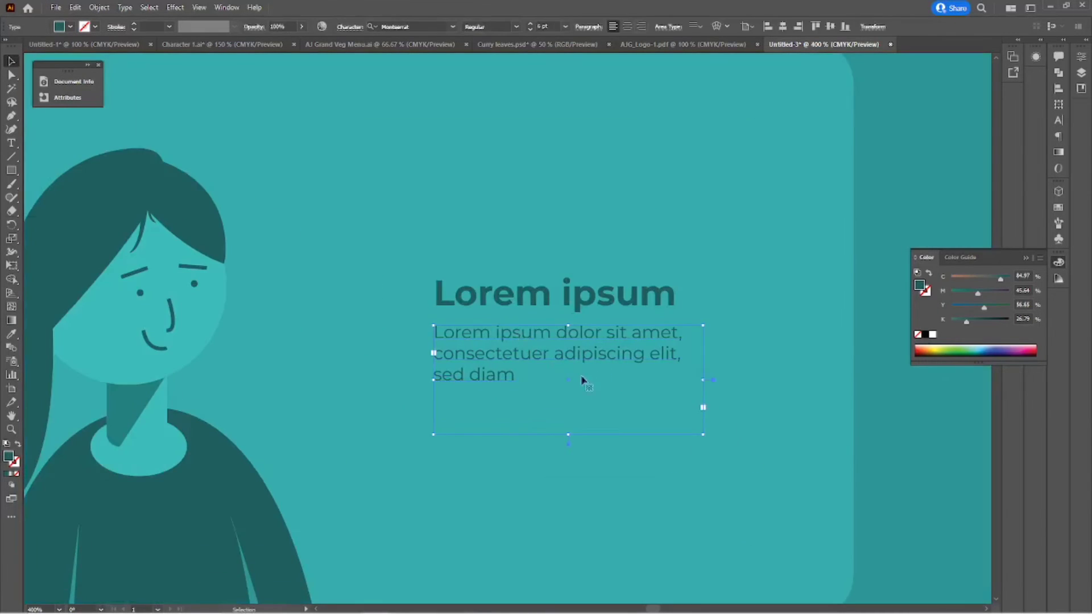
pyautogui.hotkey('ctrl', '0')
pyautogui.scroll(5, 549, 293)
# Step: Widen the body text frame slightly so the paragraph wraps in two lines
pyautogui.click(563, 316)
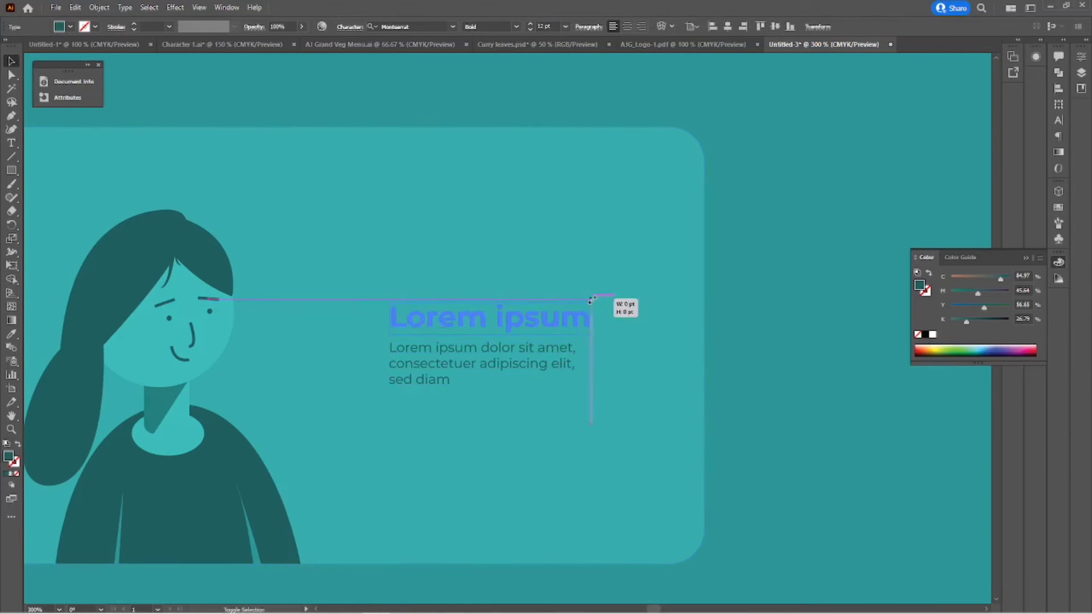
pyautogui.click(510, 348)
pyautogui.moveTo(592, 384)
pyautogui.mouseDown()
pyautogui.moveTo(602, 384)
pyautogui.moveTo(593, 391)
pyautogui.mouseUp()
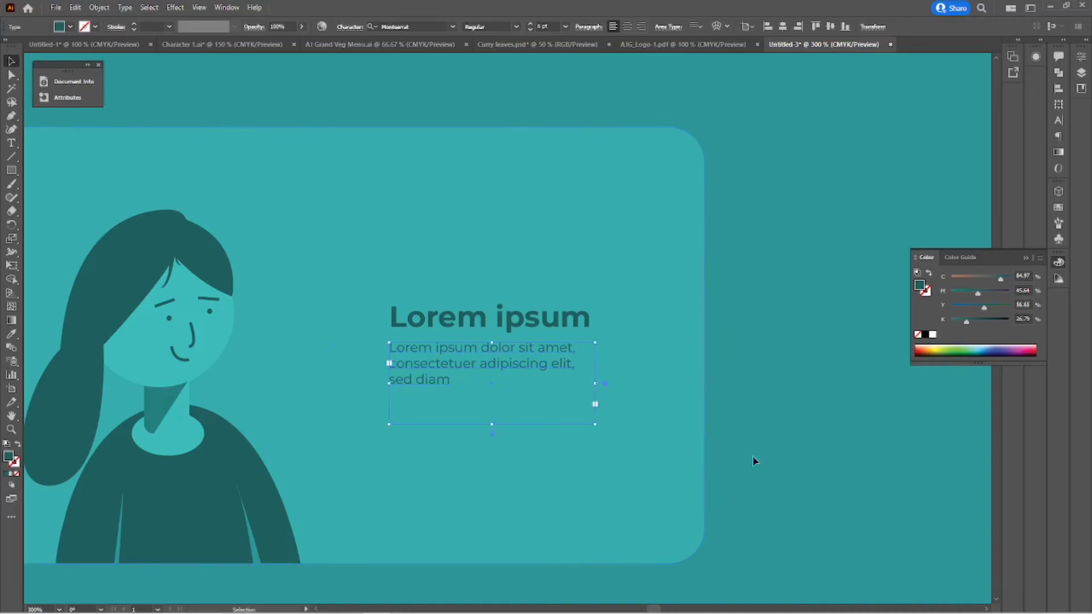
pyautogui.click(752, 456)
pyautogui.click(540, 319)
pyautogui.click(580, 340)
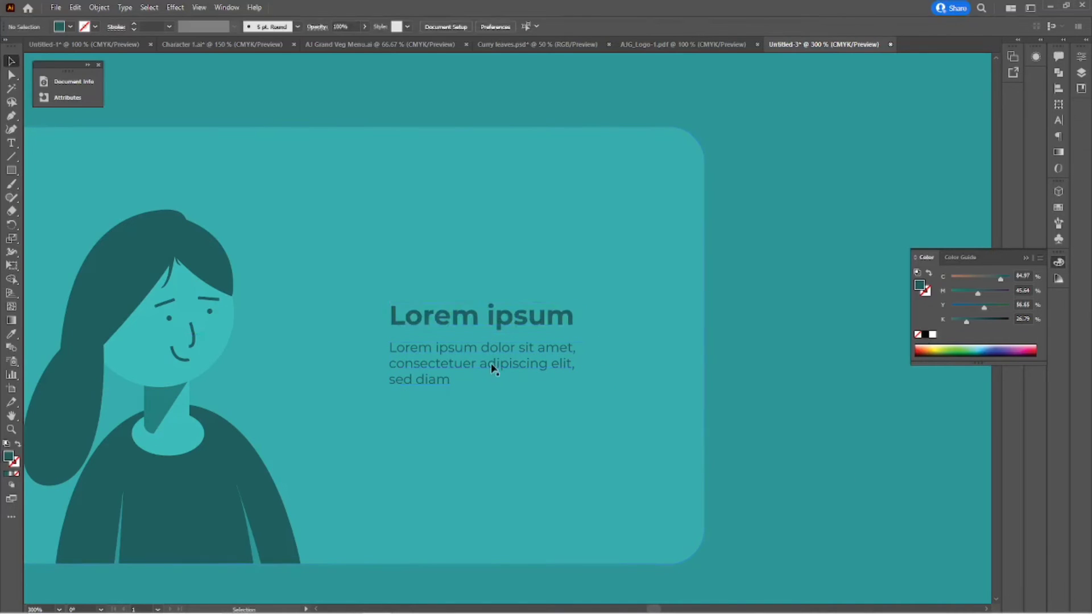
pyautogui.click(490, 366)
pyautogui.click(566, 26)
pyautogui.scroll(-1, 554, 25)
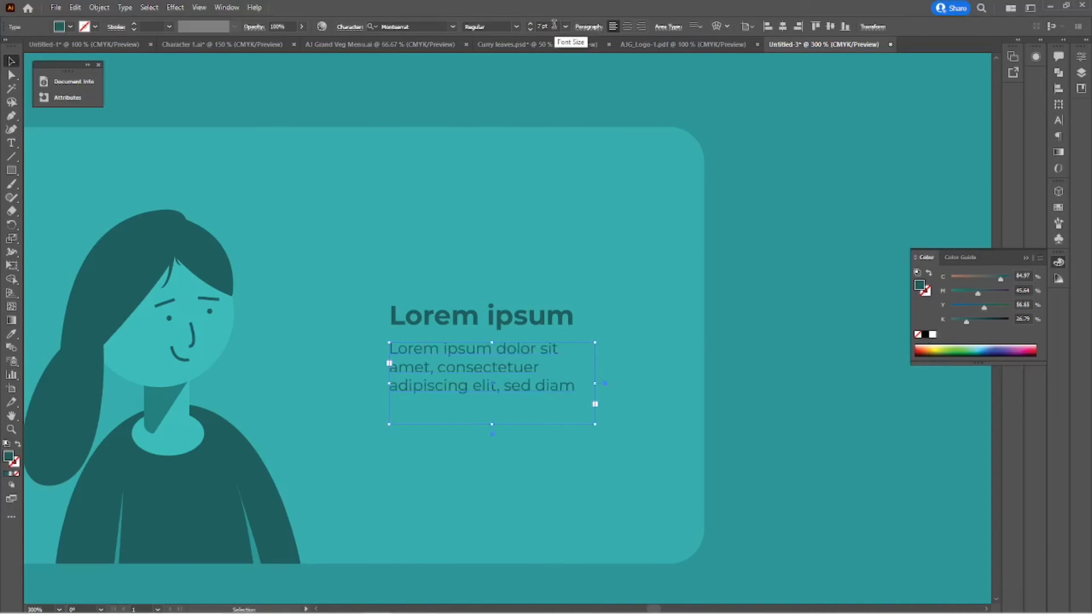
pyautogui.scroll(-2, 554, 25)
pyautogui.click(685, 143)
# Step: Centre the Lorem ipsum text block on the light card and shift it right
pyautogui.scroll(-1, 529, 347)
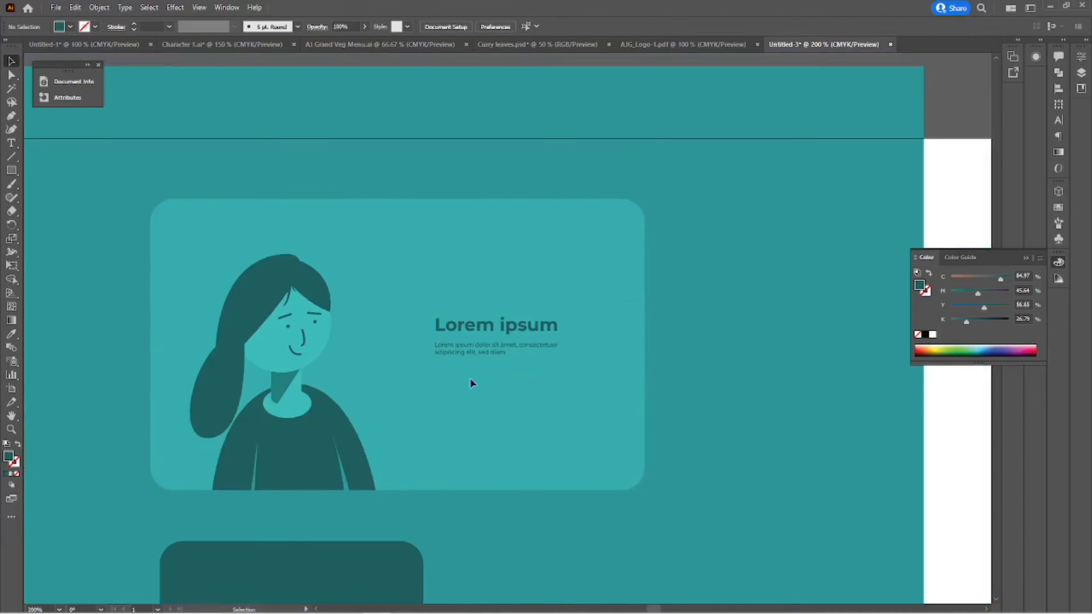
pyautogui.click(470, 383)
pyautogui.click(618, 360)
pyautogui.hscroll(-2, 617, 366)
pyautogui.scroll(-1, 441, 364)
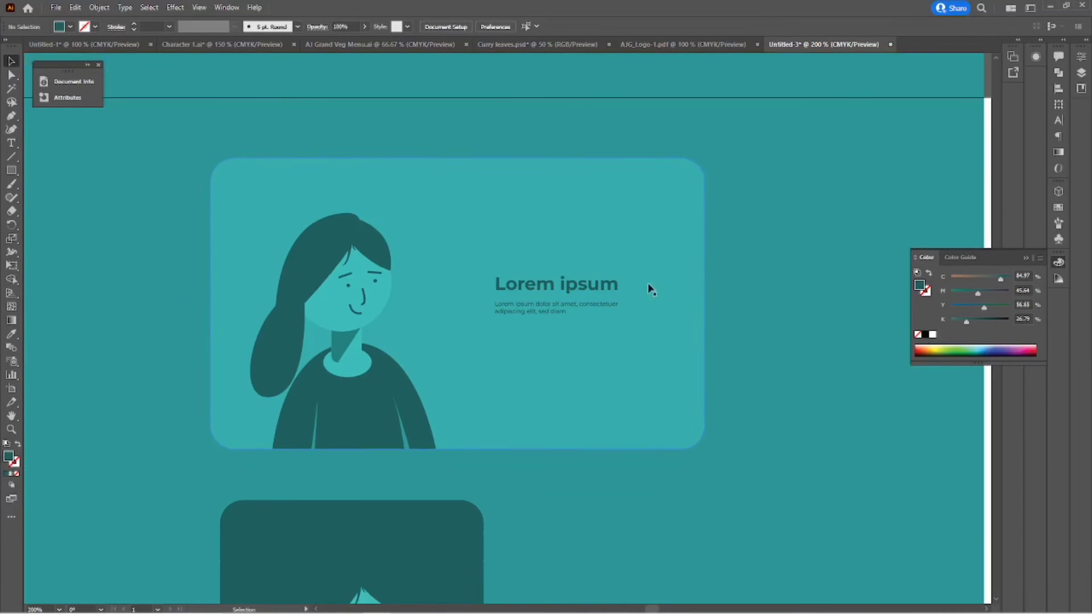
pyautogui.click(591, 378)
pyautogui.moveTo(566, 286); pyautogui.dragTo(571, 289)
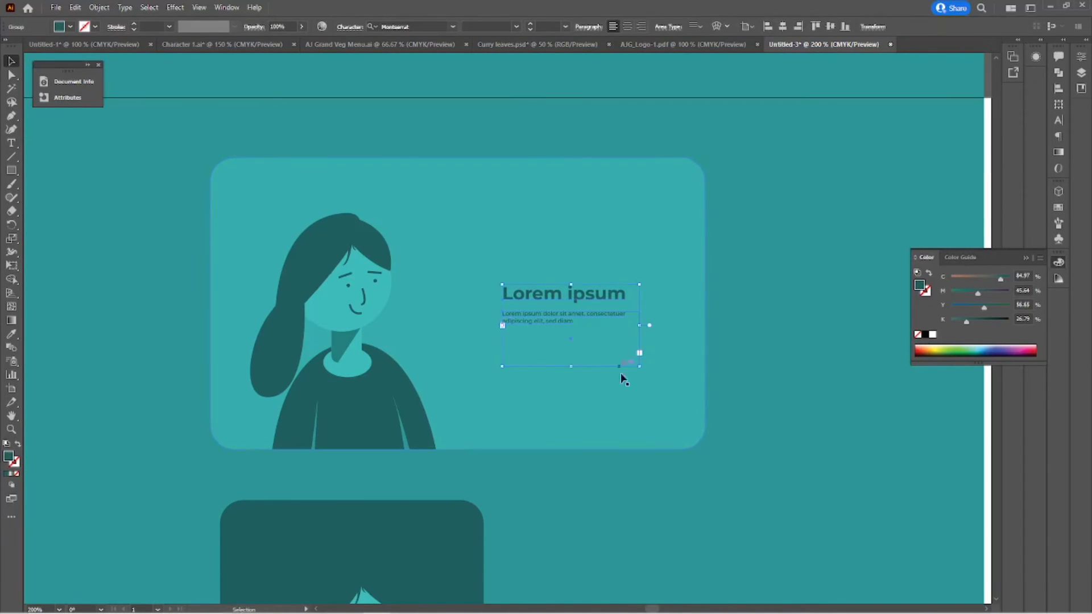
pyautogui.keyDown('shift'); pyautogui.click(626, 400); pyautogui.keyUp('shift')
pyautogui.click(438, 27)
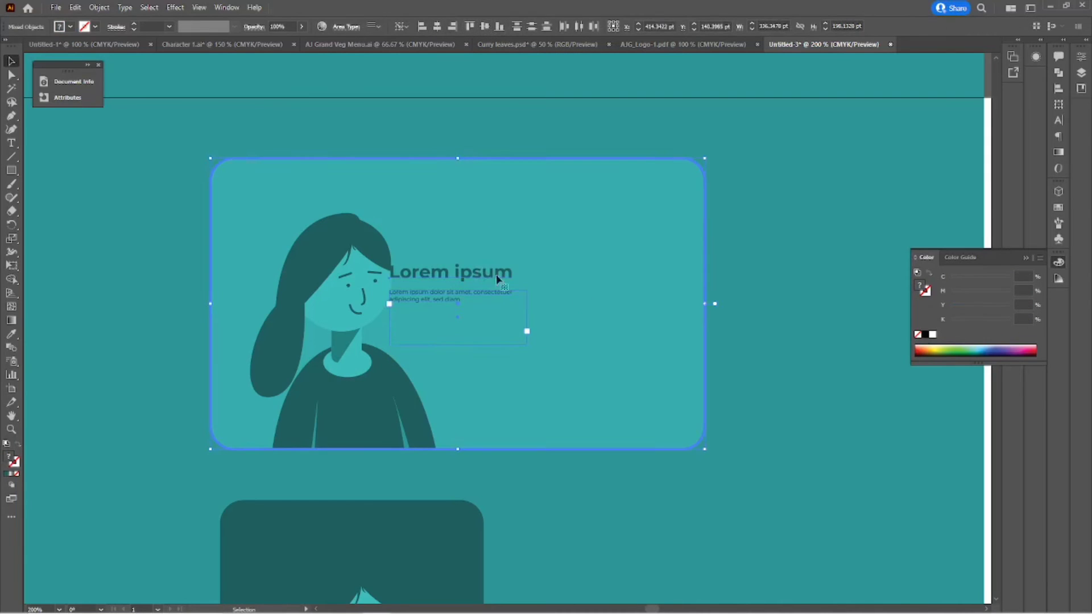
pyautogui.moveTo(496, 274); pyautogui.dragTo(600, 279)
# Step: Widen the lower dark card rectangle
pyautogui.scroll(-3, 515, 378)
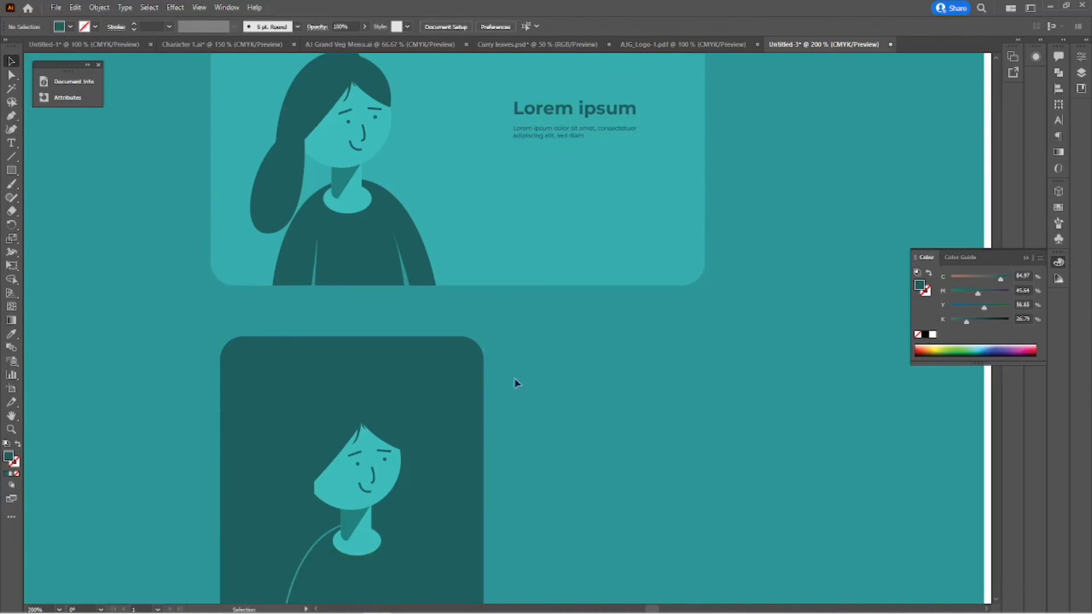
pyautogui.click(477, 357)
pyautogui.scroll(-1, 487, 413)
pyautogui.moveTo(486, 414); pyautogui.dragTo(708, 414)
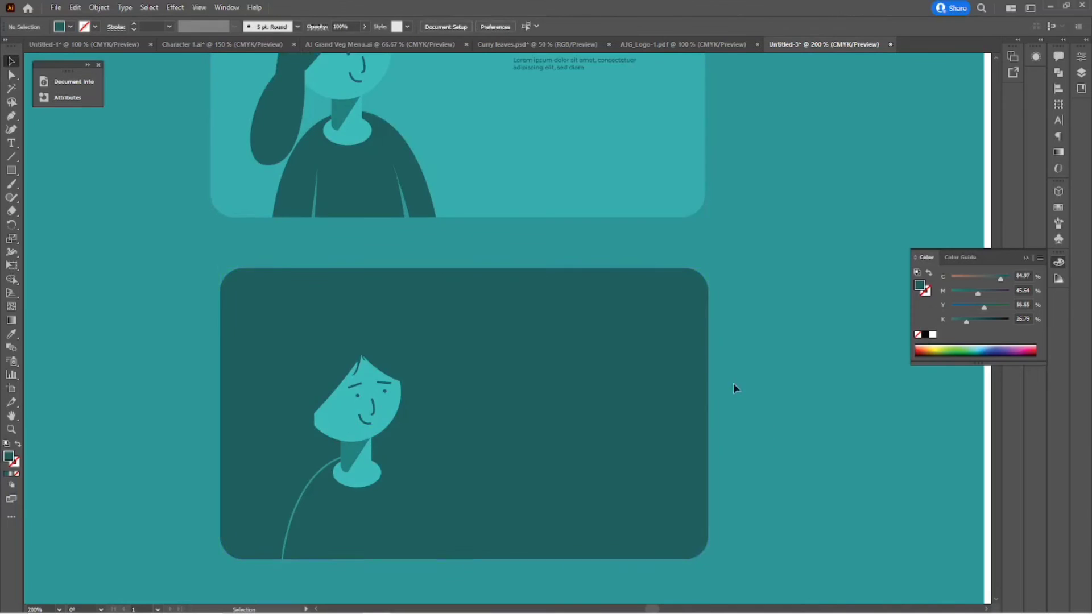
# Step: Alt-drag a copy of the text onto the dark card, colour it light teal, and nudge it up
pyautogui.scroll(3, 734, 385)
pyautogui.click(615, 188)
pyautogui.scroll(-2, 569, 257)
pyautogui.moveTo(541, 78); pyautogui.dragTo(540, 483)
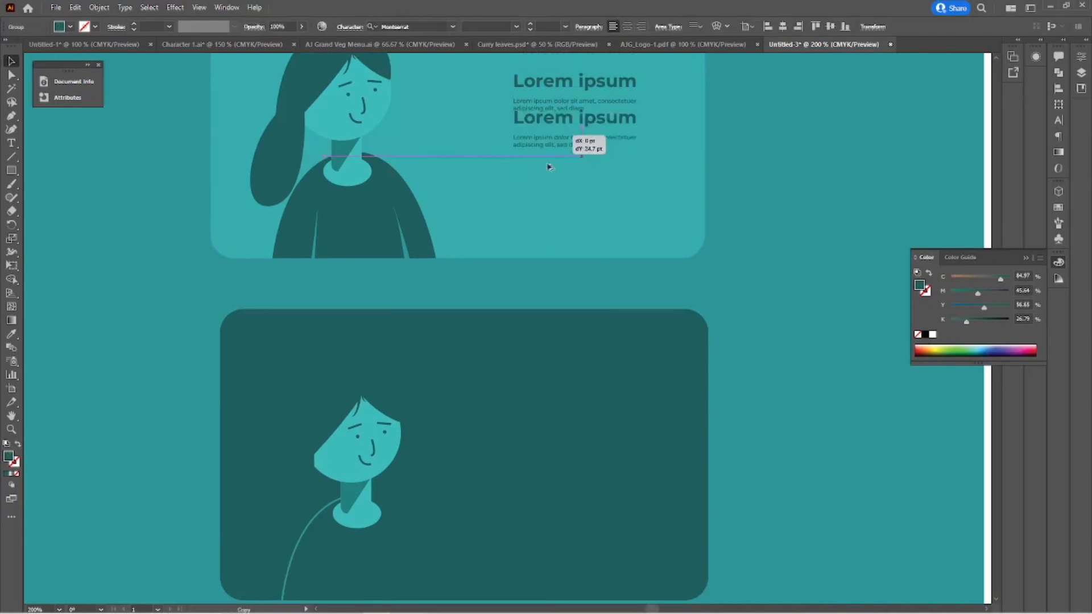
pyautogui.click(387, 441)
pyautogui.scroll(-2, 804, 419)
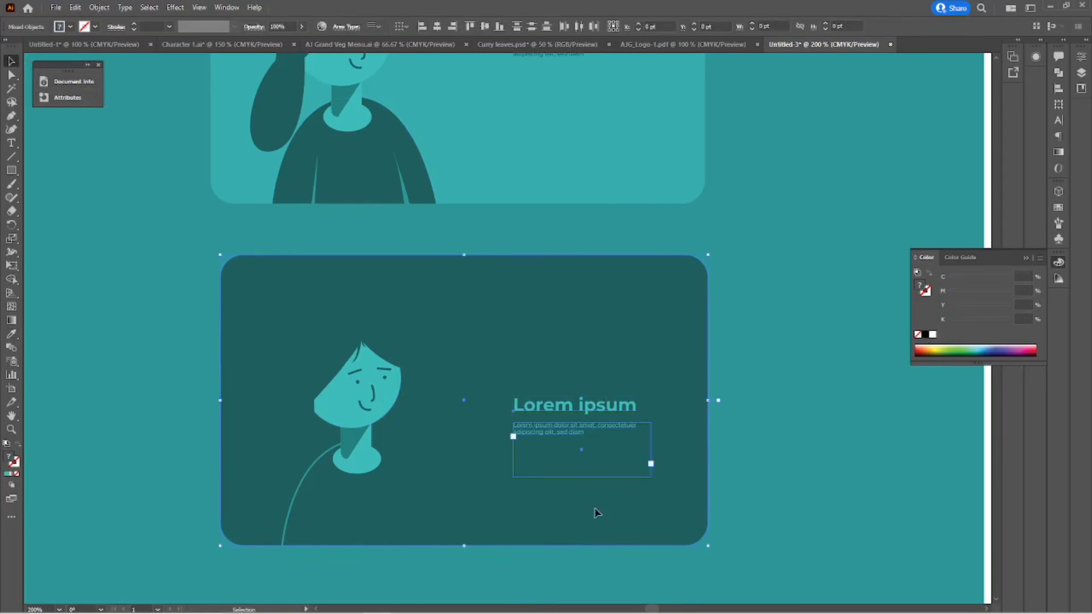
pyautogui.hotkey('ctrl', 'shift', 'a')
pyautogui.click(591, 426)
pyautogui.scroll(1, 591, 427)
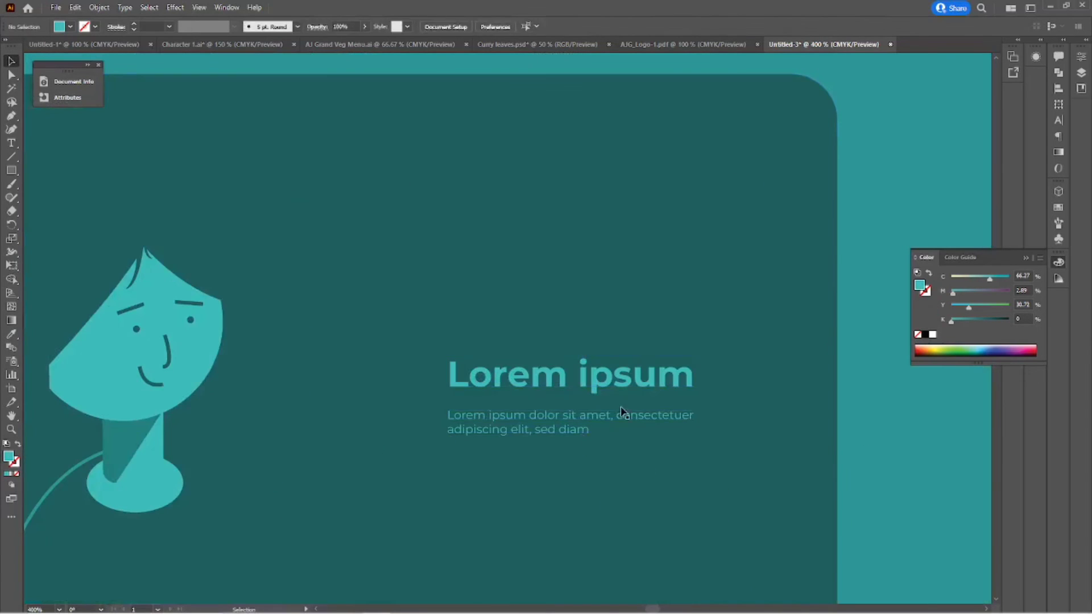
pyautogui.scroll(-1, 591, 427)
pyautogui.moveTo(596, 399); pyautogui.dragTo(597, 388)
# Step: Preview full screen, then stretch the teal background rectangle past the artboard edges
pyautogui.scroll(-1, 609, 419)
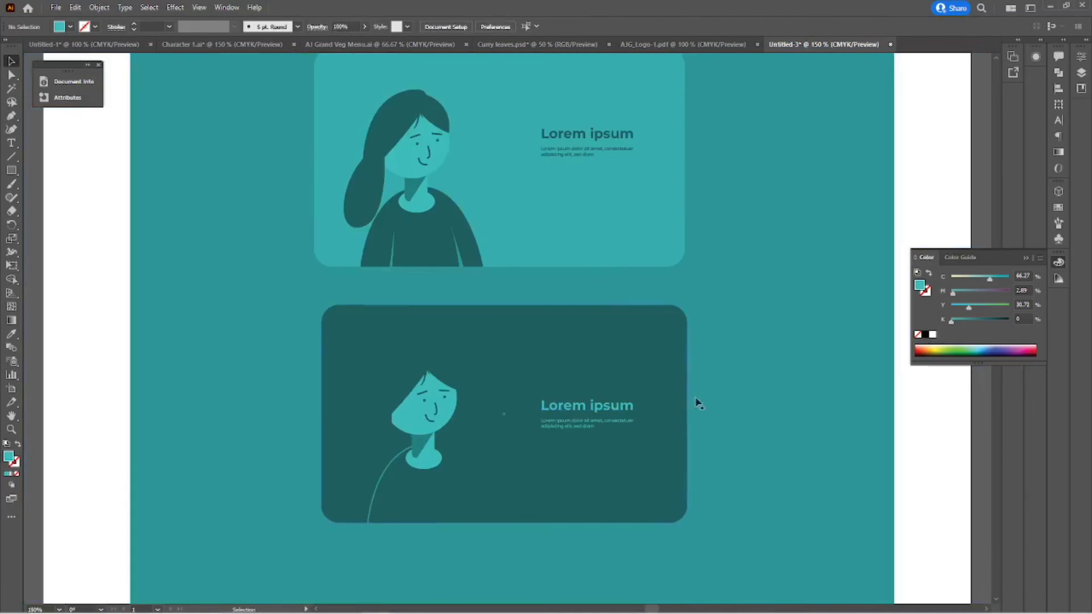
pyautogui.scroll(2, 697, 402)
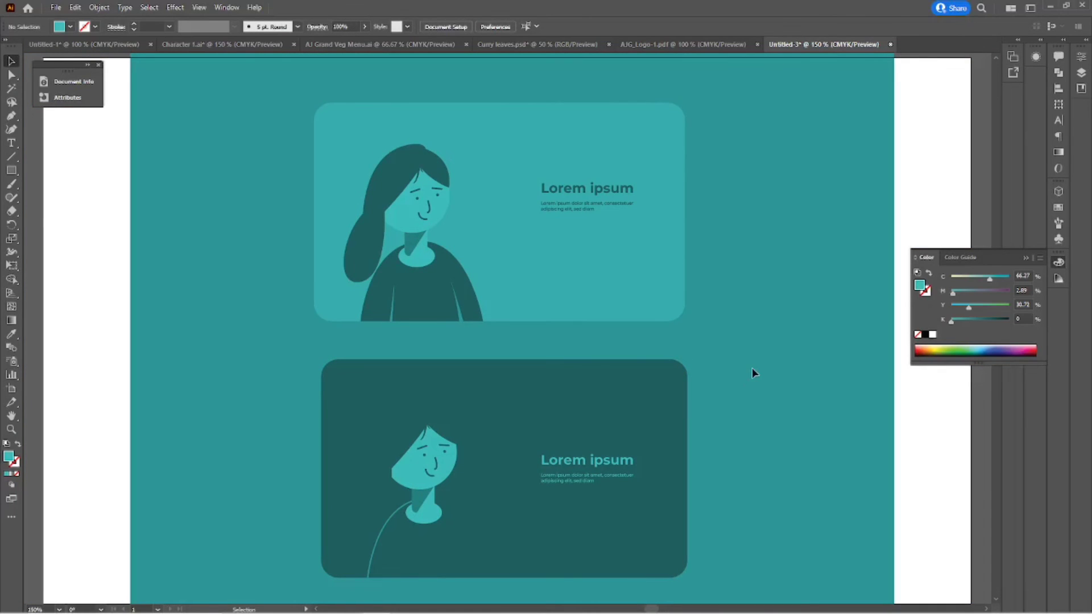
pyautogui.press('f')
pyautogui.press('f')
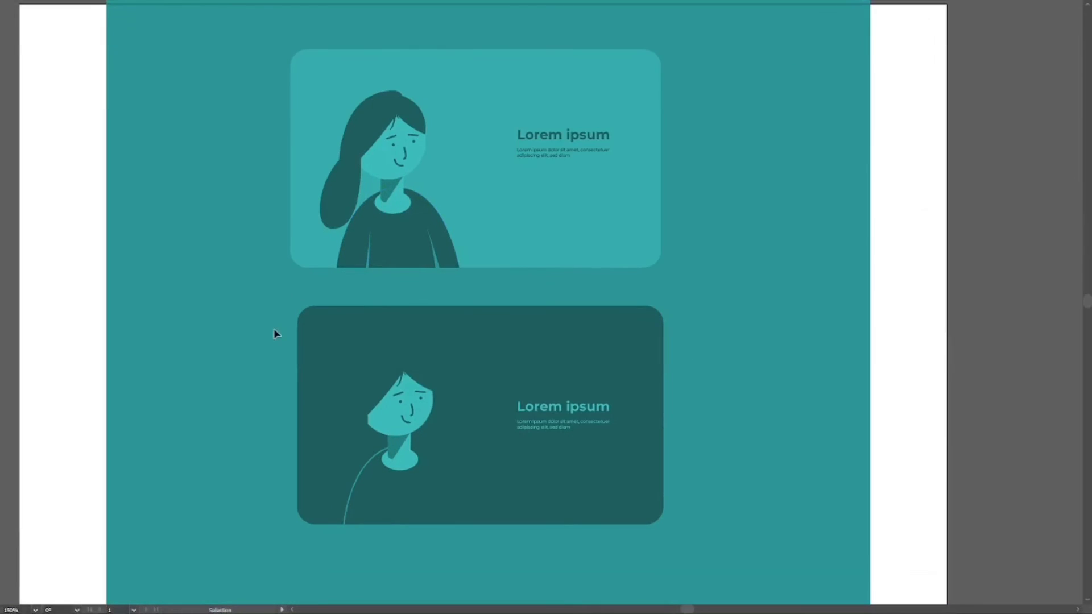
pyautogui.press('f')
pyautogui.hotkey('ctrl', '-')
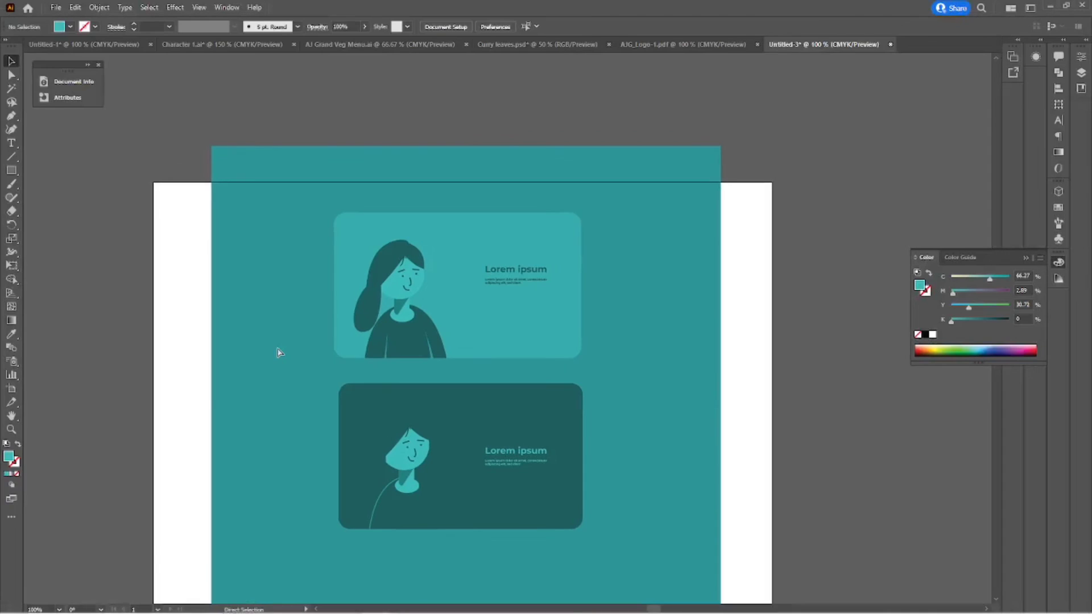
pyautogui.click(279, 353)
pyautogui.moveTo(725, 401); pyautogui.dragTo(845, 419)
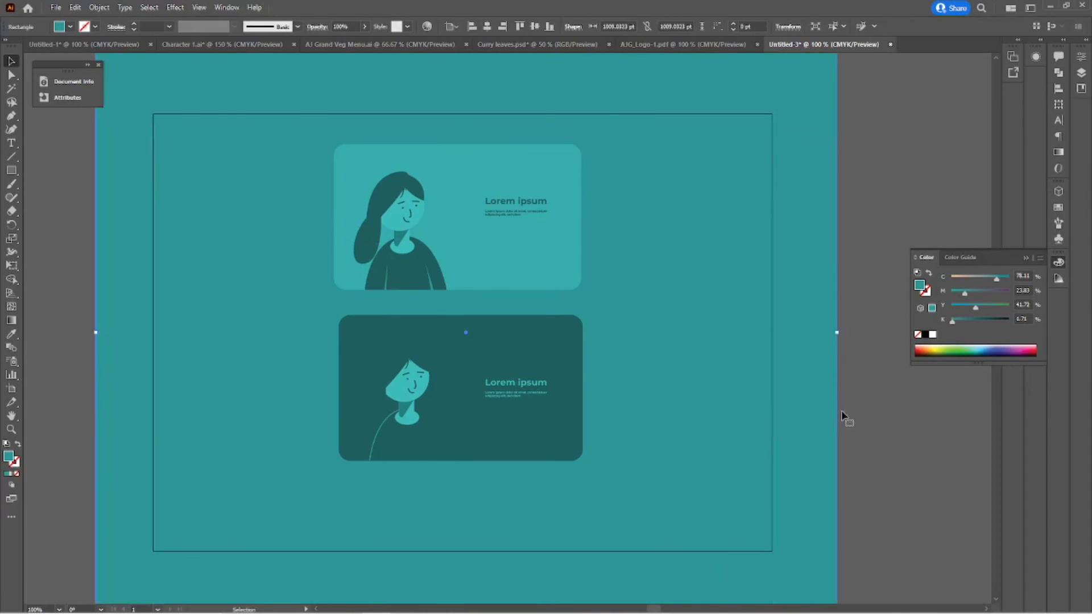
# Step: Move both cards together slightly down and right, then preview full screen
pyautogui.scroll(-1, 620, 171)
pyautogui.click(395, 265)
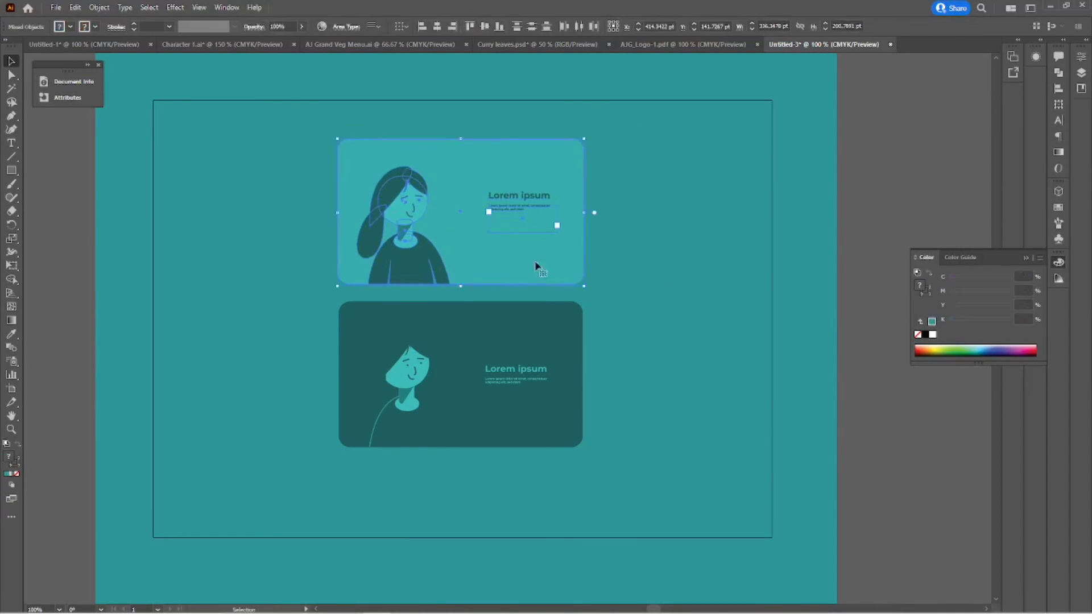
pyautogui.click(661, 183)
pyautogui.moveTo(492, 364); pyautogui.dragTo(506, 384)
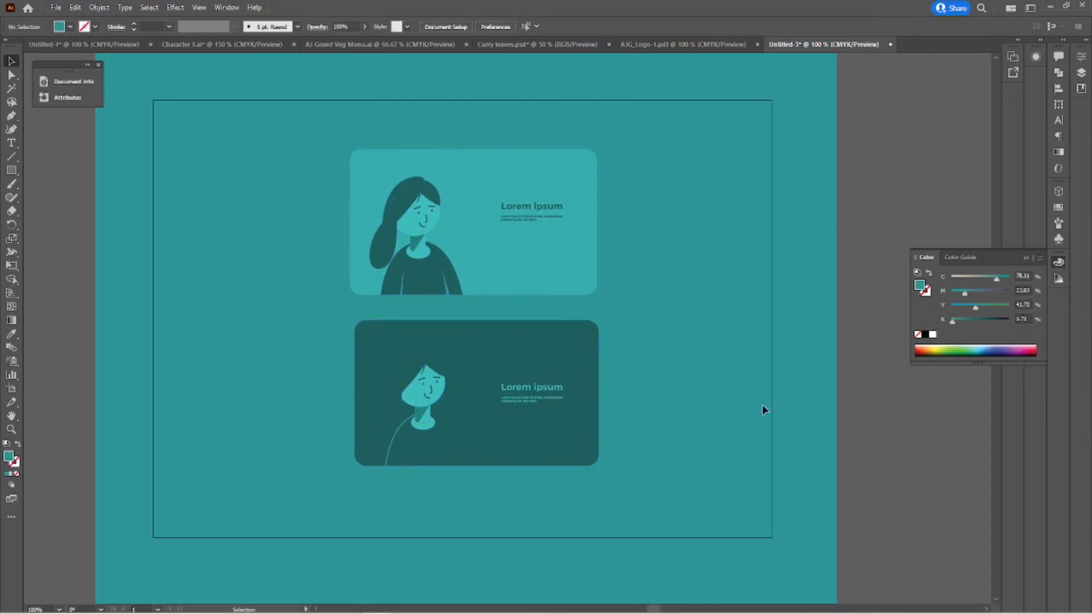
pyautogui.press('f')
pyautogui.hotkey('ctrl', '=')
pyautogui.hotkey('ctrl', '=')
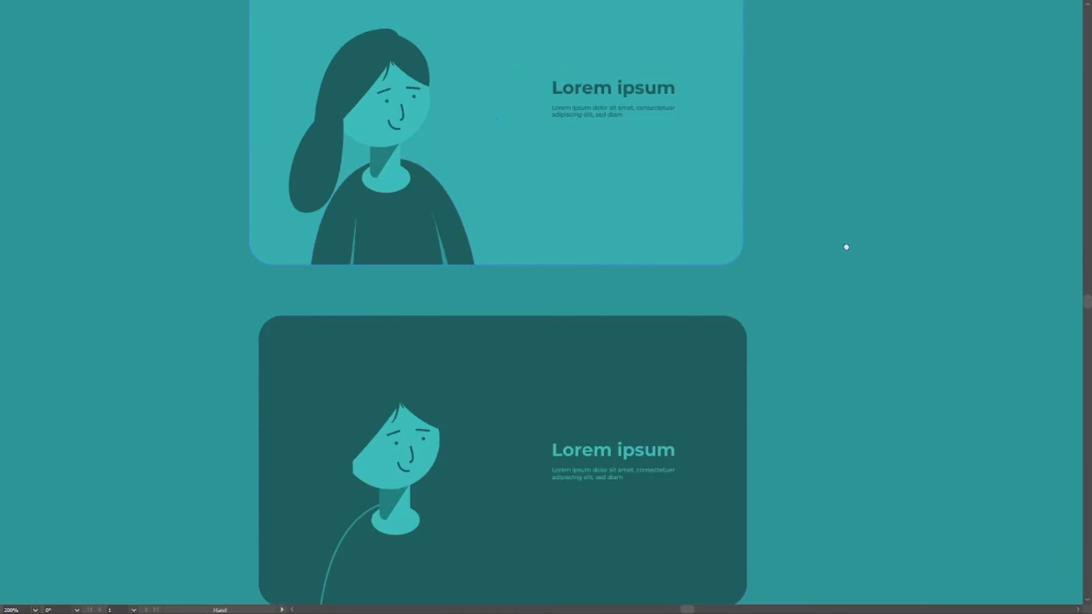
pyautogui.hotkey('ctrl', '-')
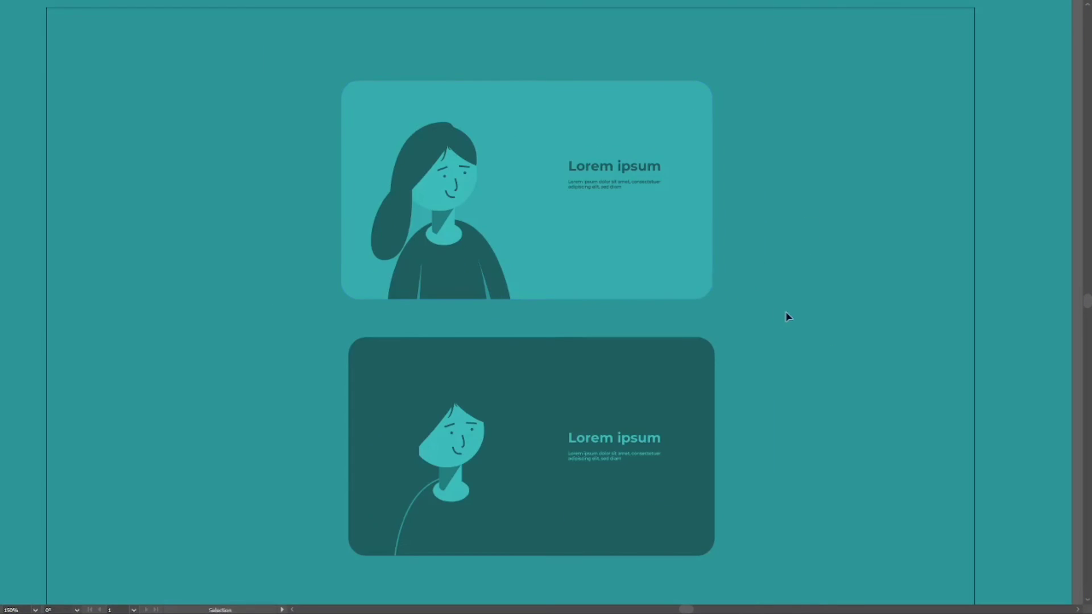